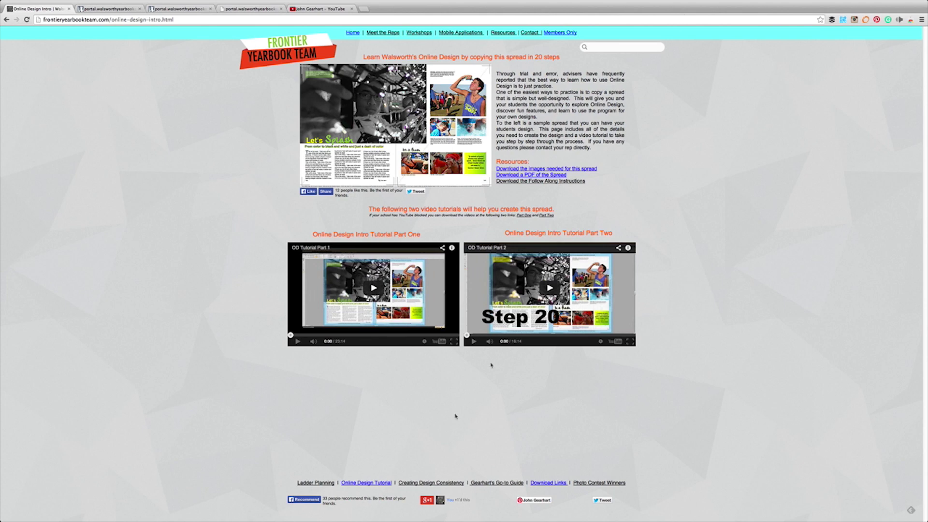
Step: Follow the footer's 'Creating Design Consistency' link to the Designing with Consistency tutorials page
left_click(418, 483)
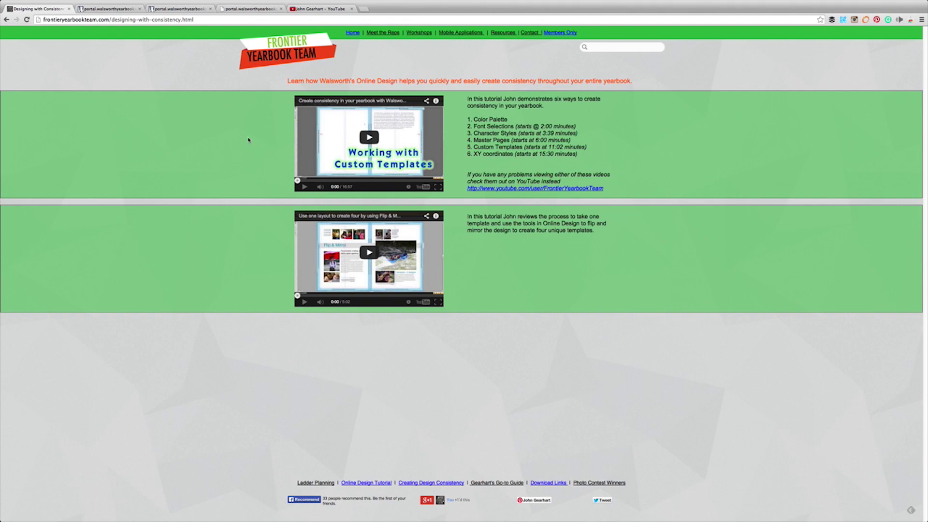
Step: Switch desktops to the full-screen Online Design editor showing the Let's Splash spread
key("ctrl+Right")
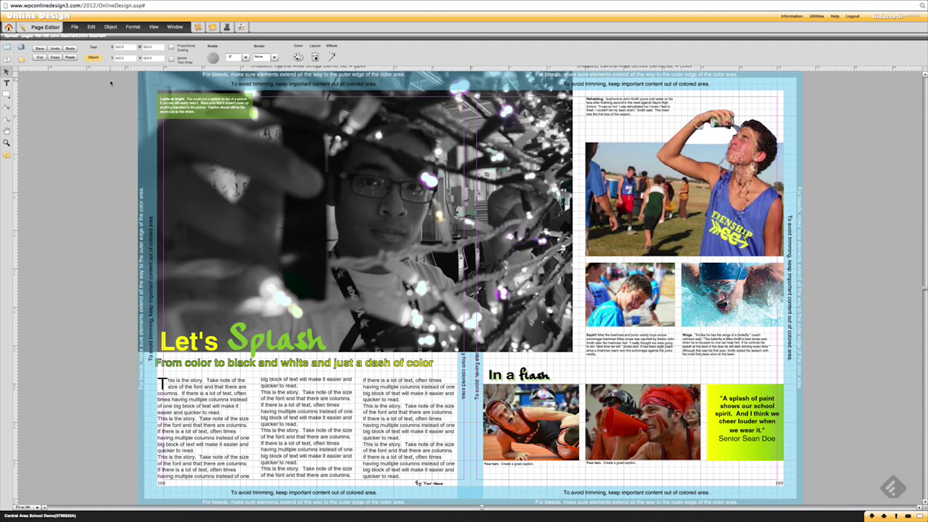
Step: Cut every element off the Let's Splash spread, then check the Templates panel's Portfolio category list
left_click_drag(113, 76, 846, 502)
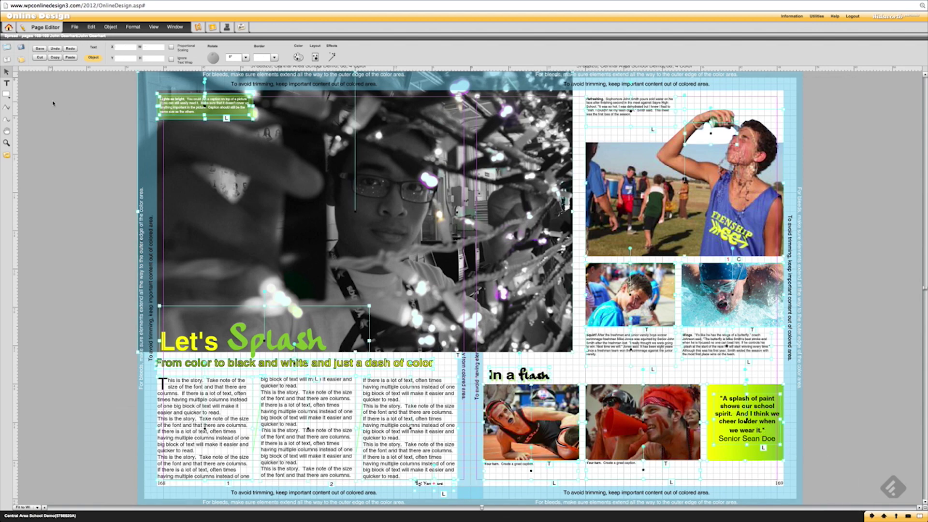
left_click(41, 57)
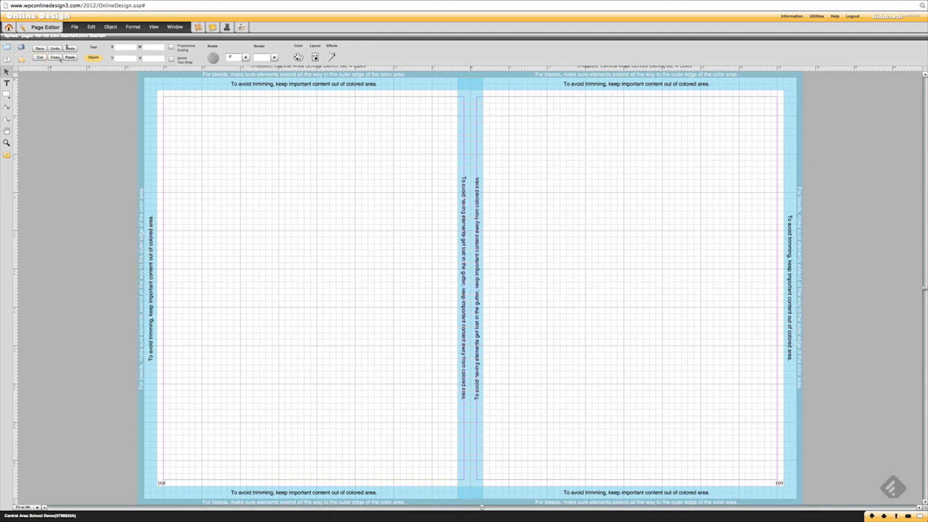
left_click(9, 61)
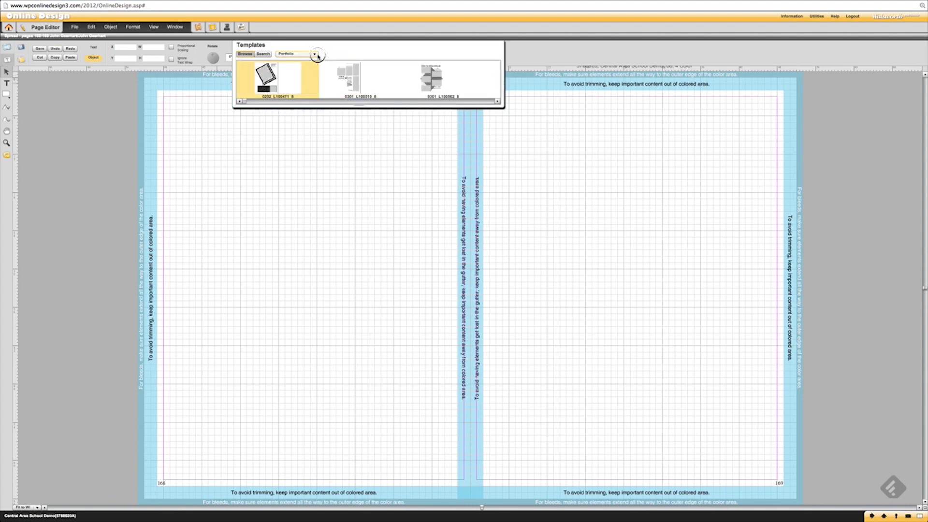
left_click(314, 54)
left_click(314, 54)
scroll(358, 82, "right", 5)
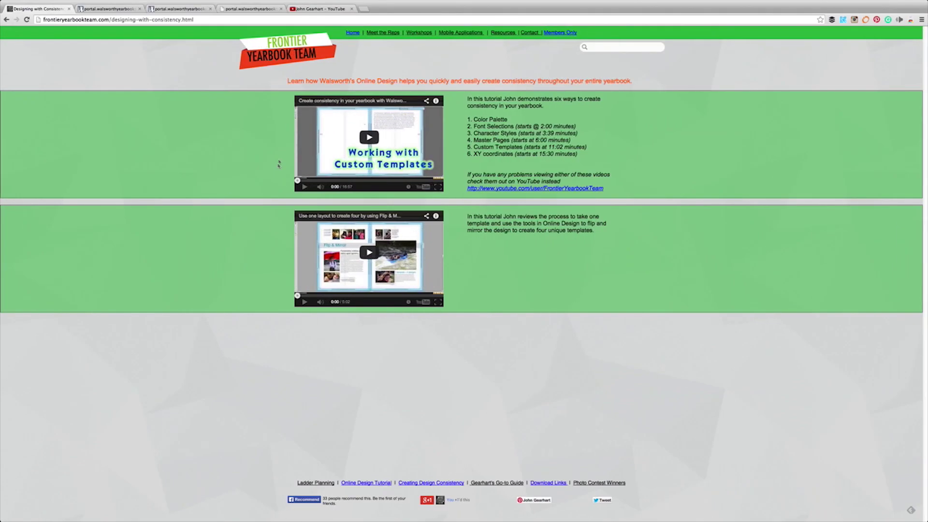
Step: Flip between the Walsworth portal, Template Catalog PDF and Total Design catalog tabs
left_click(240, 9)
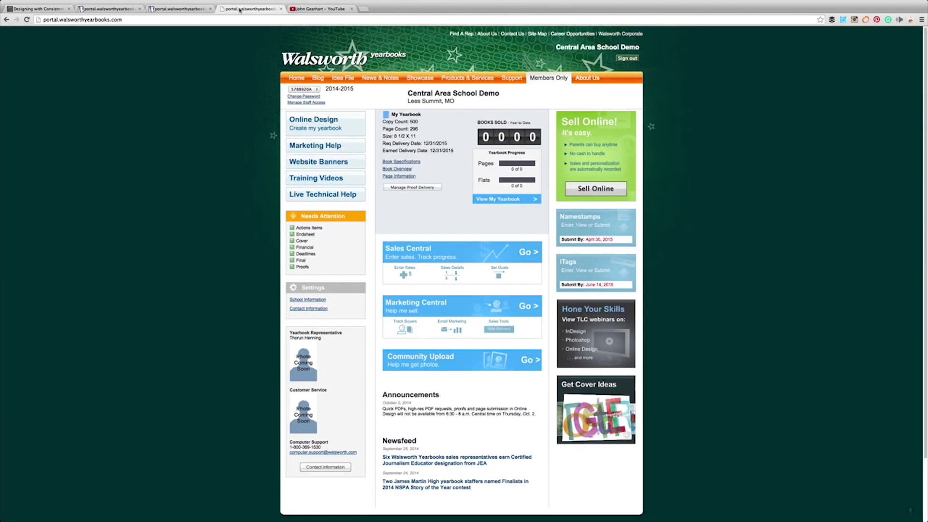
left_click(194, 9)
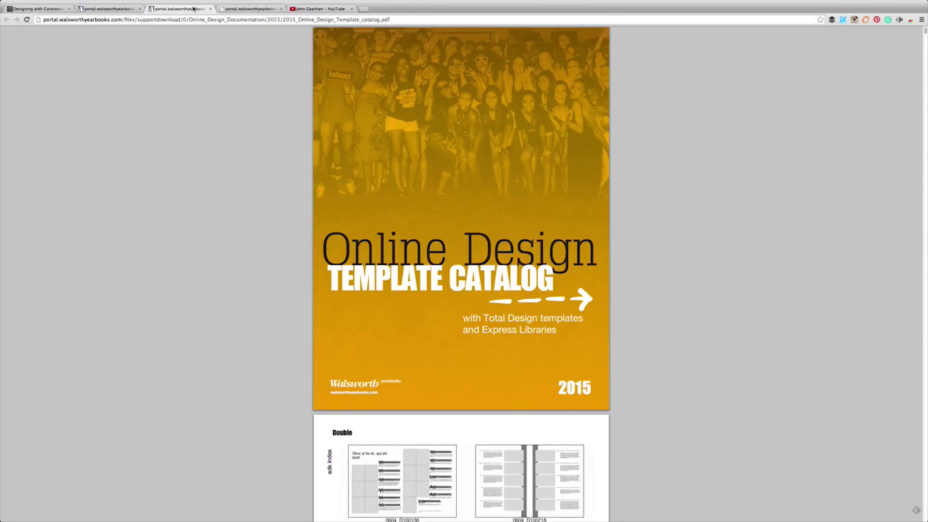
left_click(247, 8)
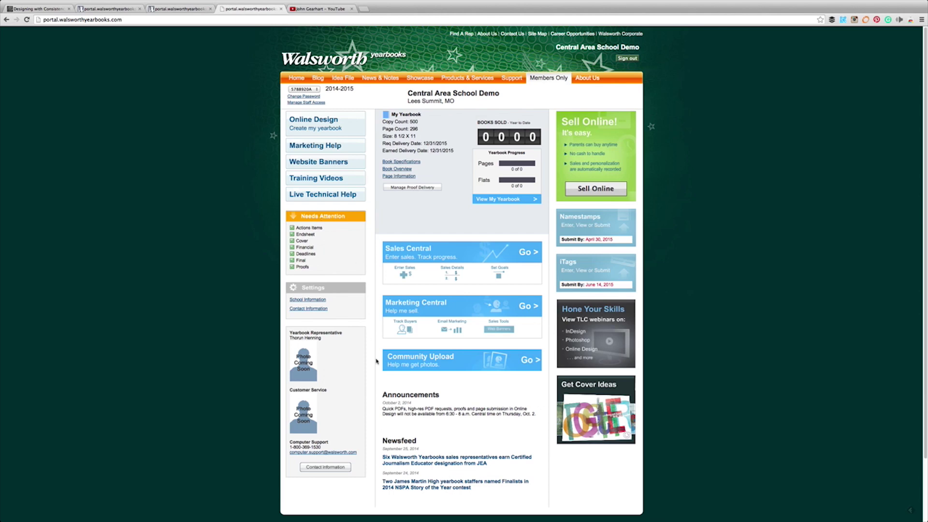
scroll(368, 356, "down", 3)
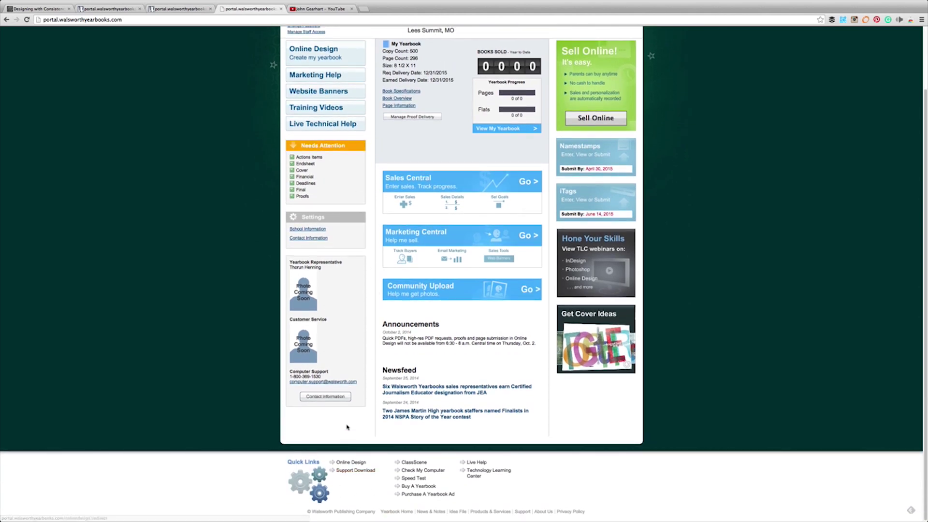
scroll(344, 352, "up", 3)
left_click(176, 9)
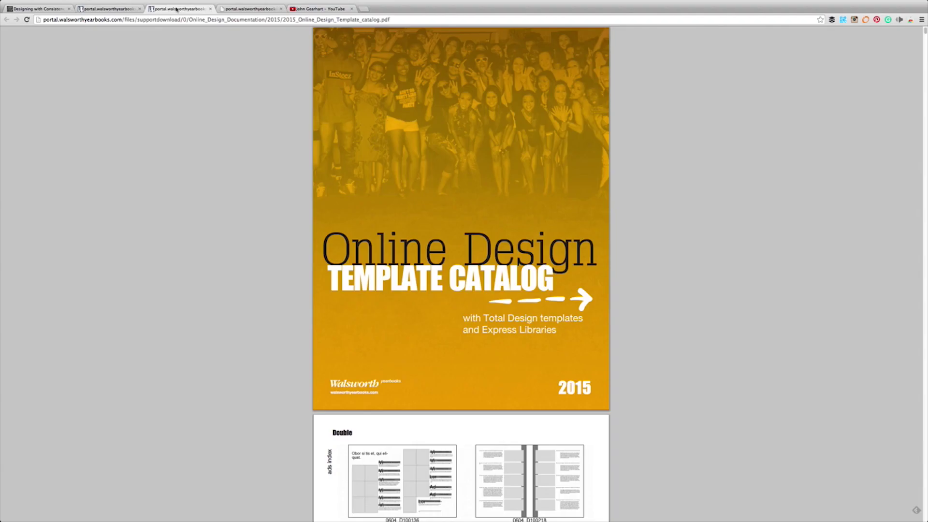
left_click(110, 10)
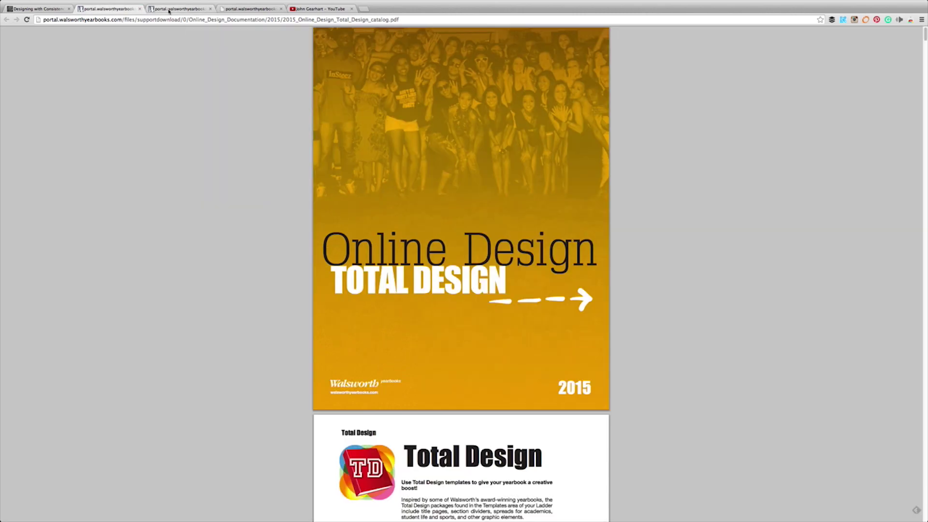
left_click(184, 10)
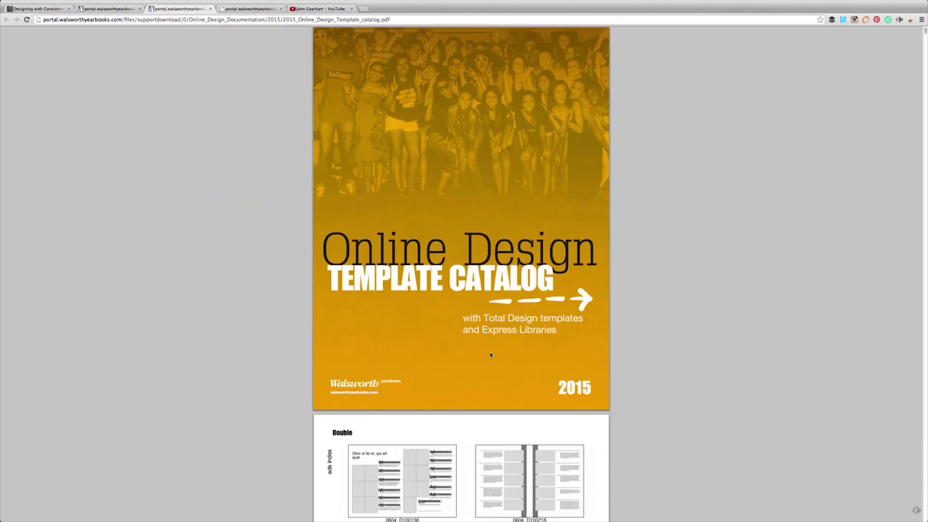
Step: Scroll down through the Template Catalog PDF's spreads
scroll(490, 355, "down", 10)
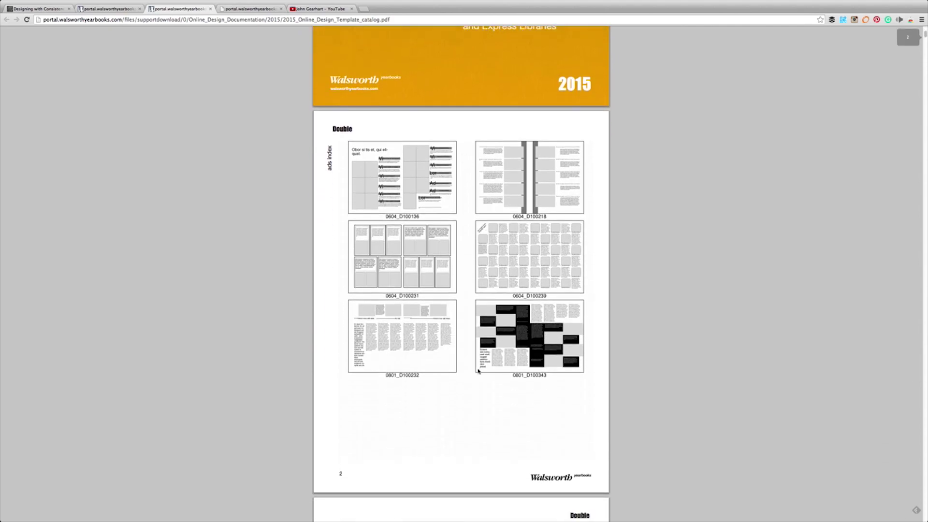
scroll(474, 405, "down", 20)
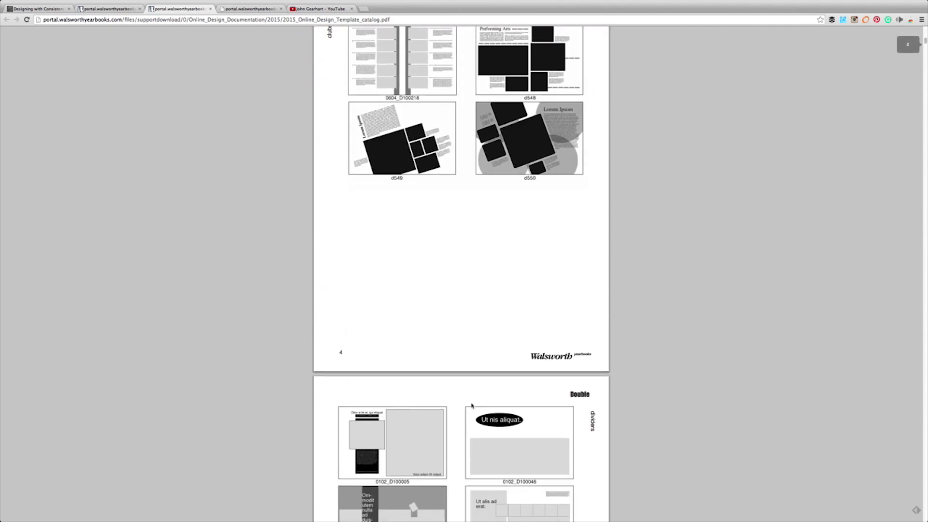
scroll(471, 405, "down", 20)
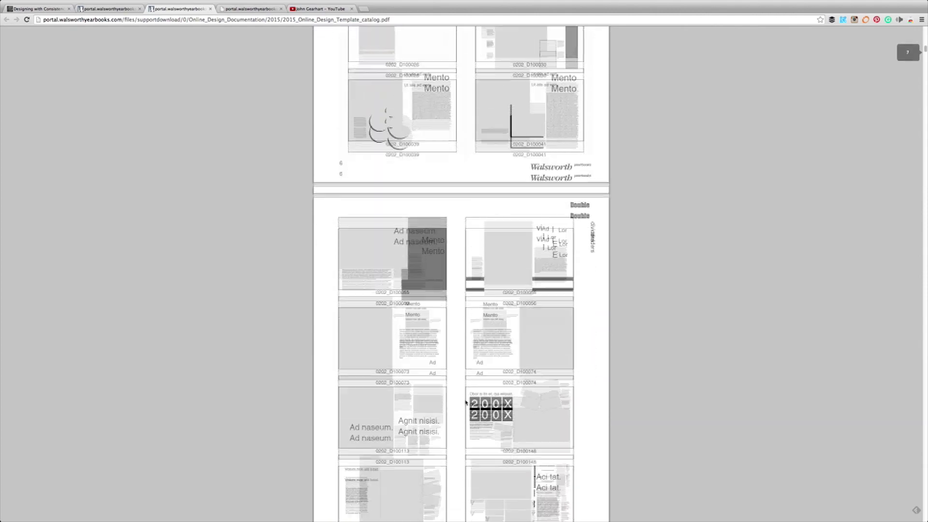
scroll(466, 402, "down", 20)
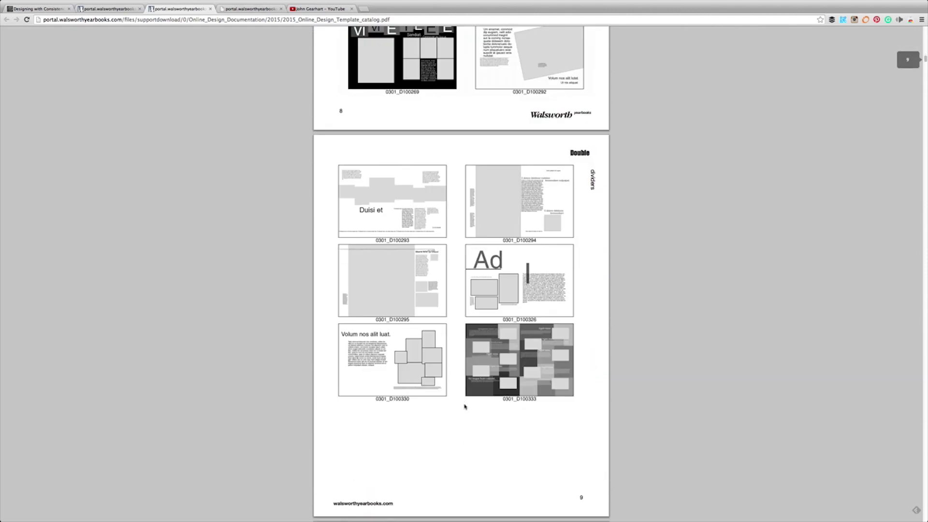
scroll(465, 404, "down", 15)
scroll(463, 387, "down", 10)
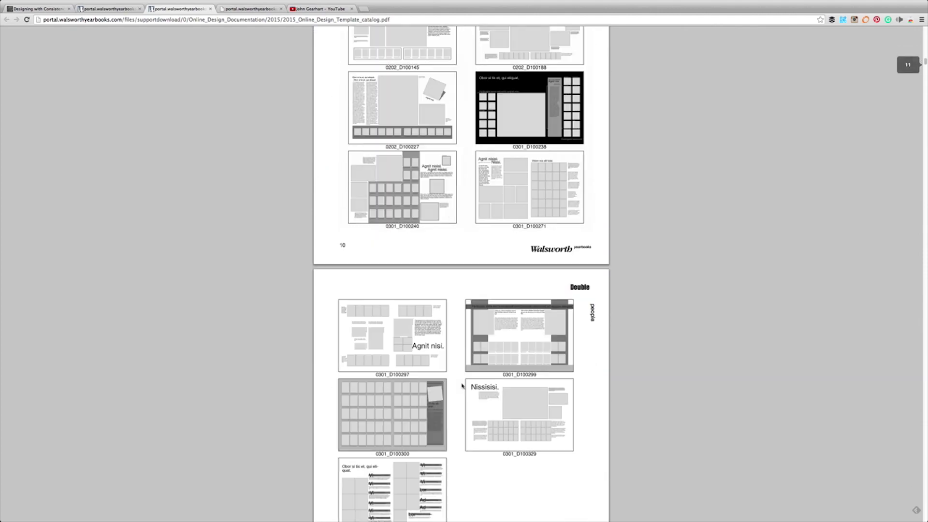
Step: Scroll the Total Design catalog past 180 Days and All The Buzz to page 118, I Want To Be Heard
left_click(110, 8)
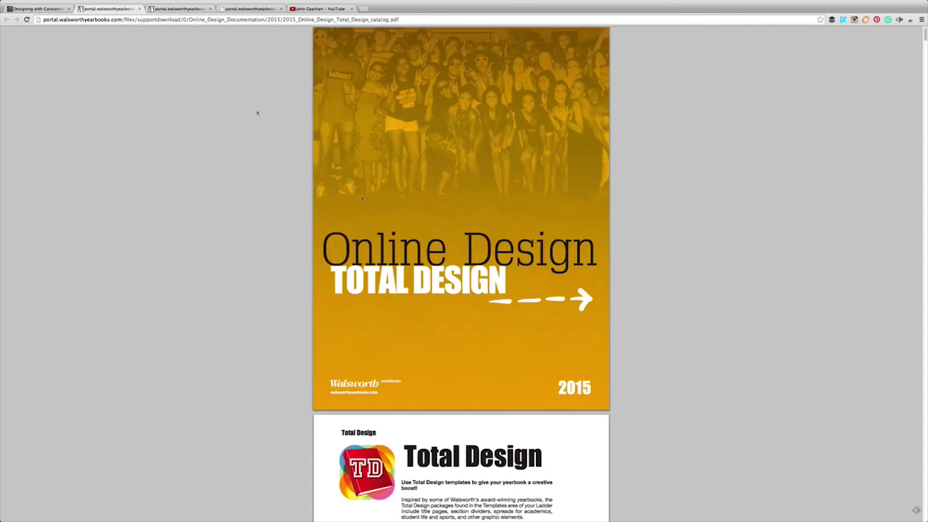
scroll(499, 378, "down", 5)
scroll(499, 378, "down", 4)
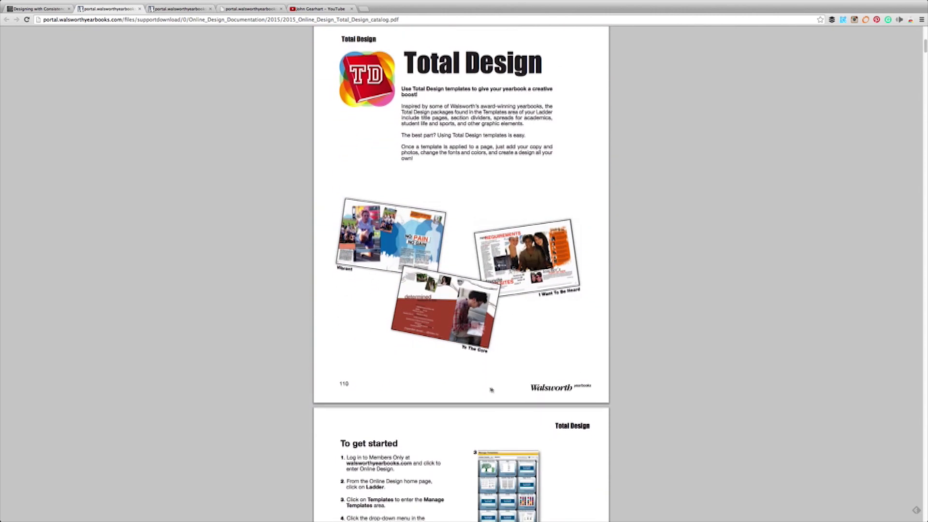
scroll(488, 389, "down", 10)
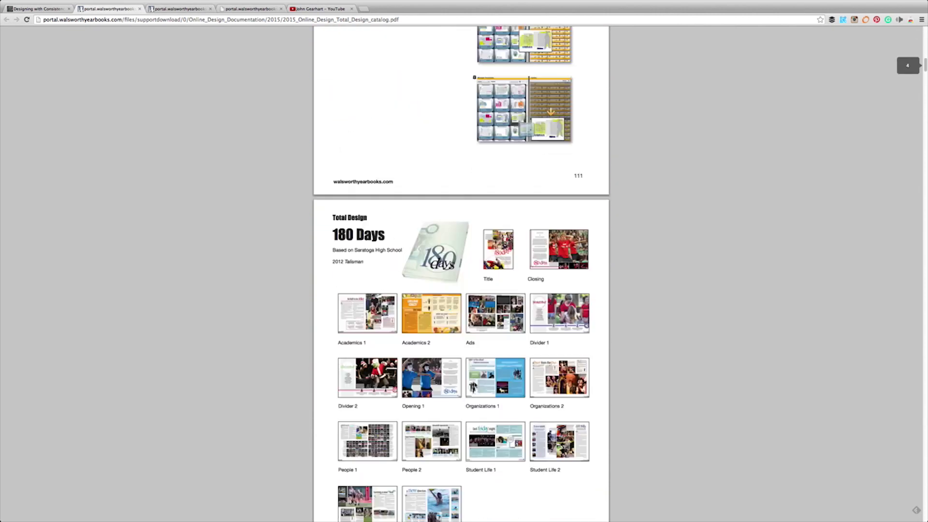
scroll(488, 389, "up", 2)
scroll(488, 389, "down", 3)
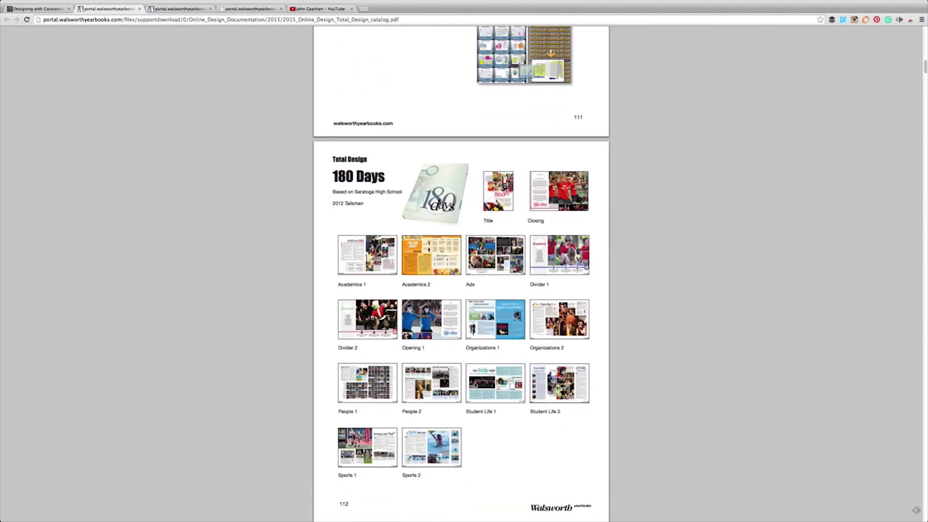
scroll(488, 416, "down", 8)
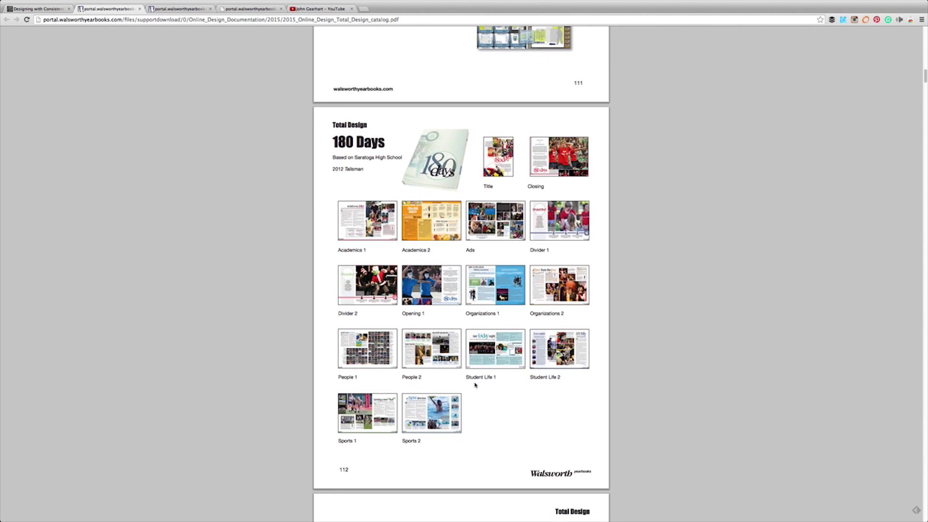
scroll(488, 416, "down", 1)
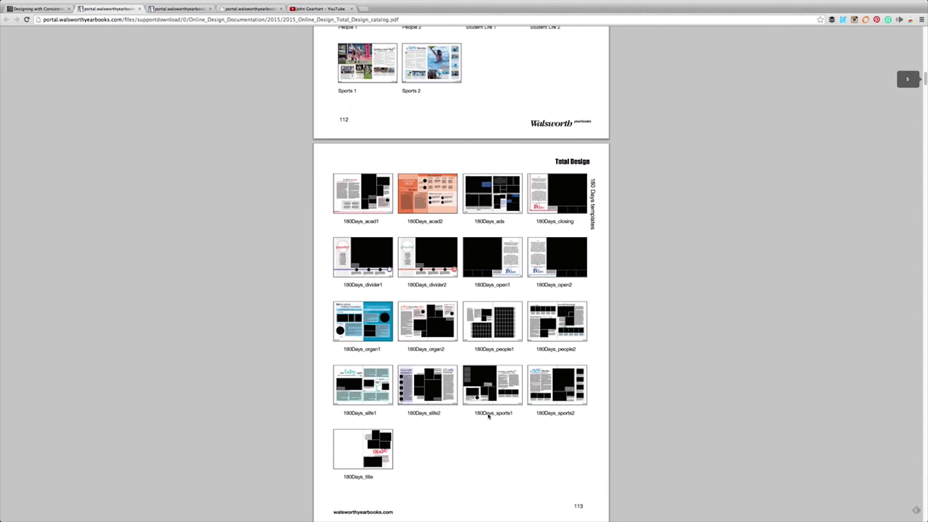
scroll(487, 416, "down", 9)
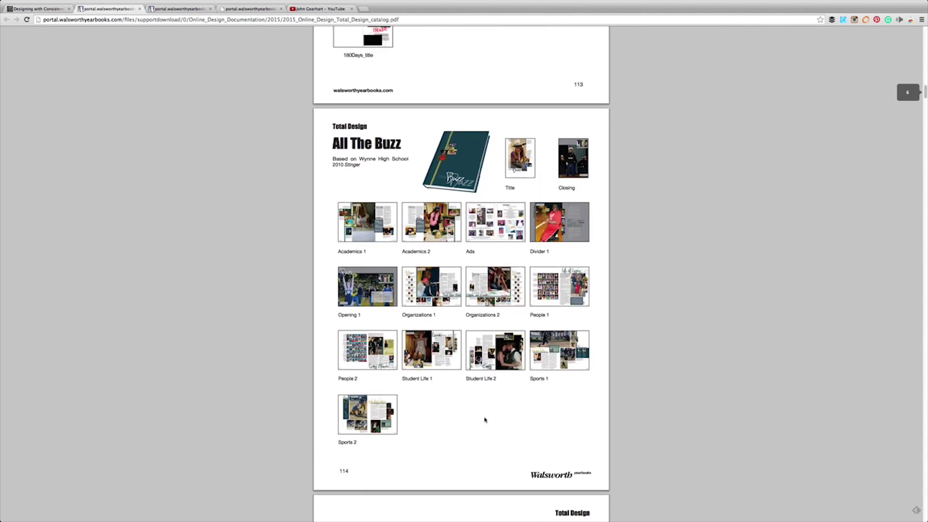
scroll(484, 420, "down", 1)
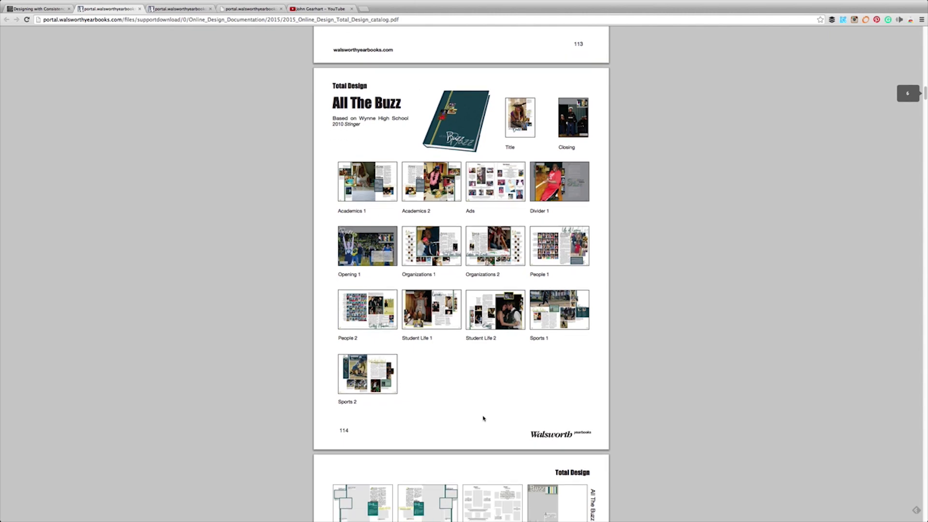
scroll(483, 418, "down", 6)
scroll(470, 416, "down", 1)
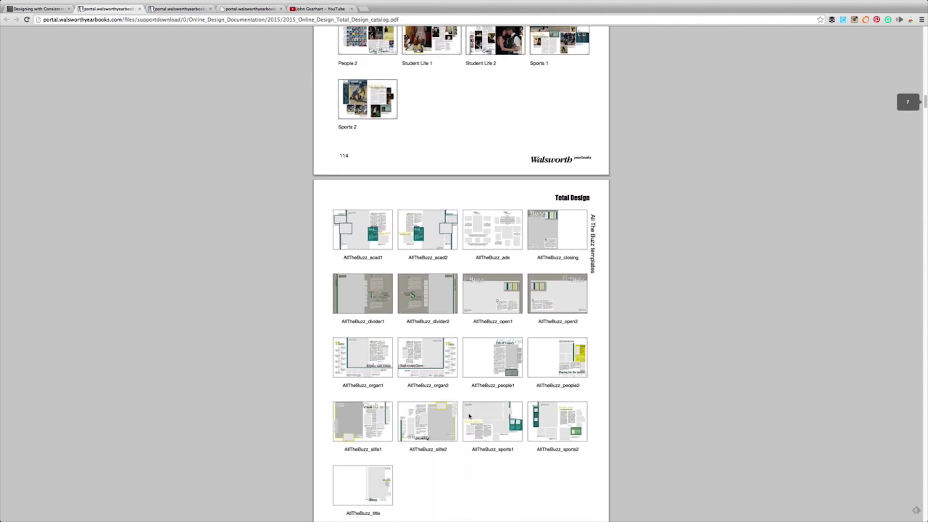
scroll(469, 416, "down", 2)
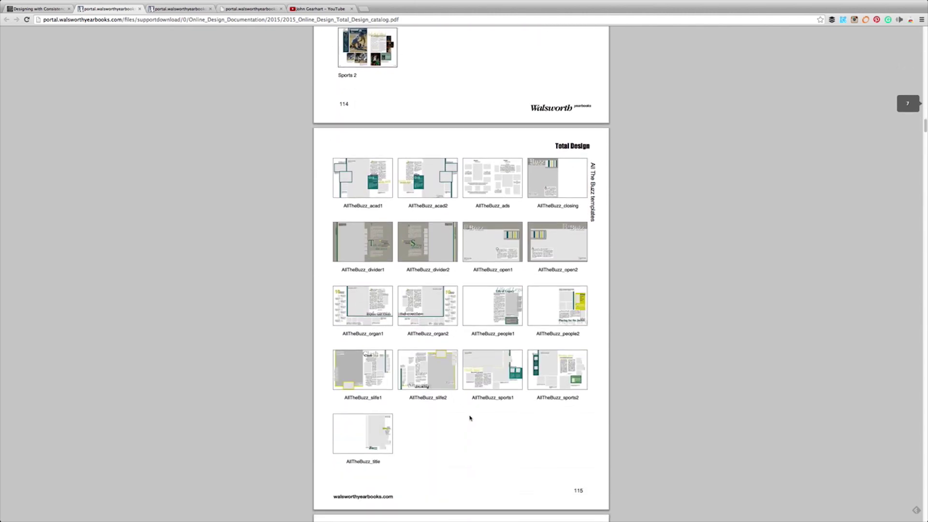
scroll(470, 418, "down", 20)
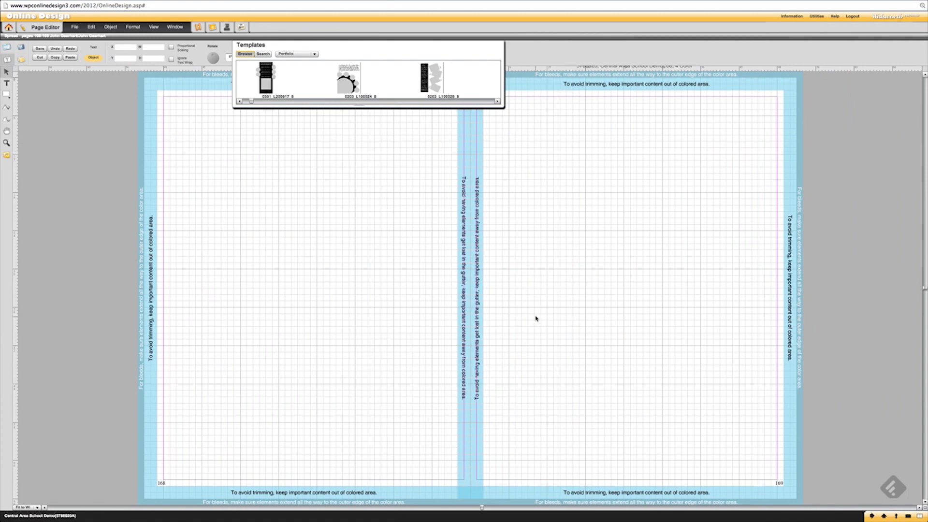
Step: Drag the OD Tutorial example template from Custom Templates onto the blank spread
left_click(314, 54)
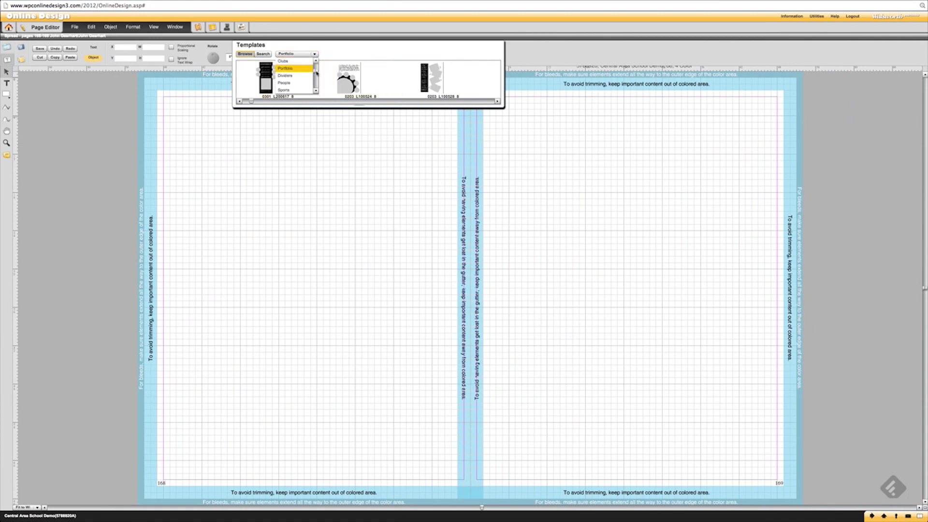
left_click_drag(317, 72, 316, 62)
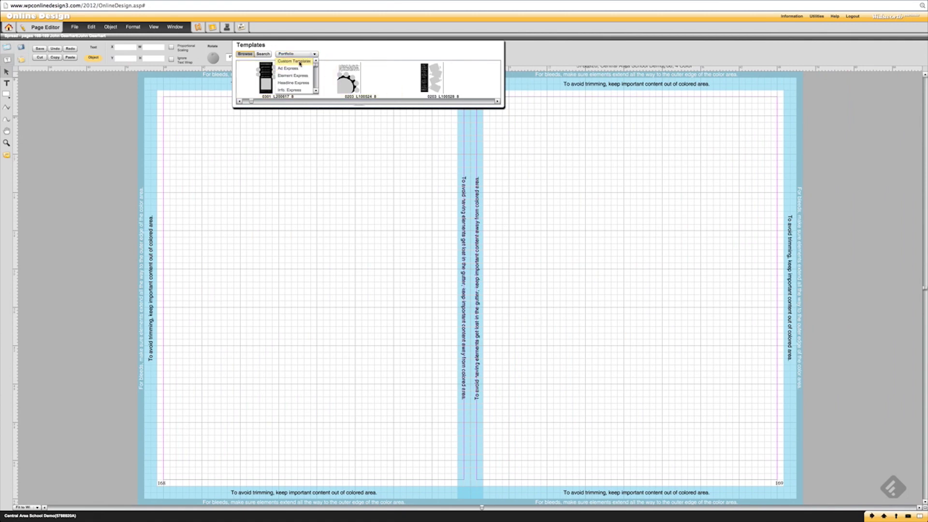
left_click(294, 60)
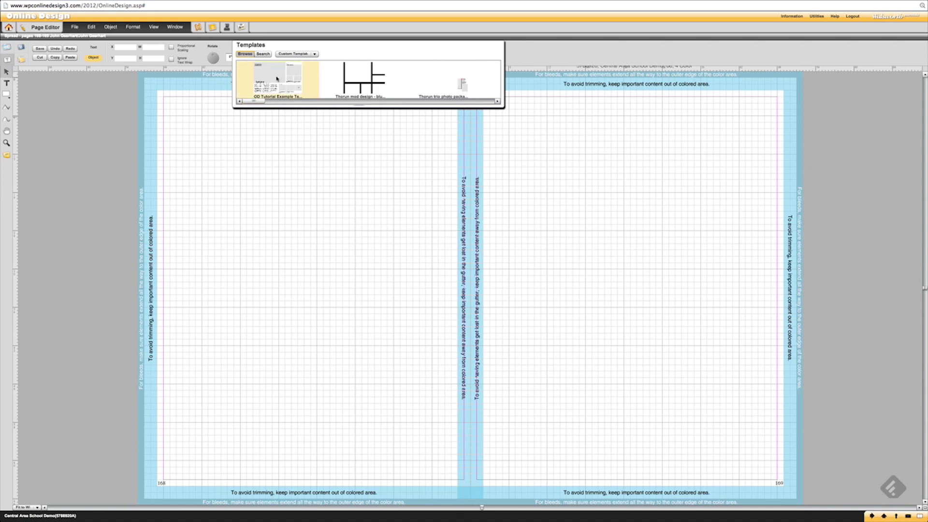
left_click_drag(276, 79, 280, 180)
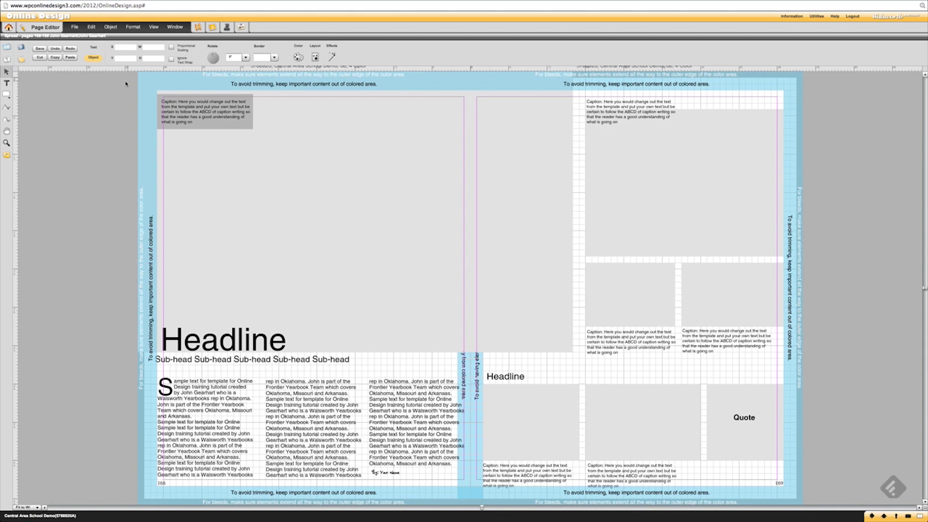
Step: Fill the frames with Photo Contest Winners shots: large left portrait, boy drinking, blue and red cheering photos
left_click(20, 60)
left_click(351, 54)
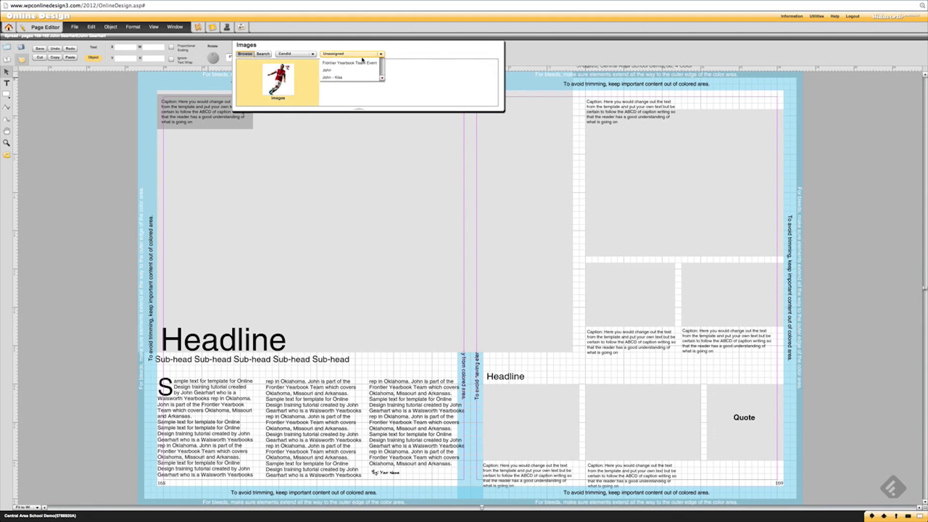
scroll(379, 90, "down", 3)
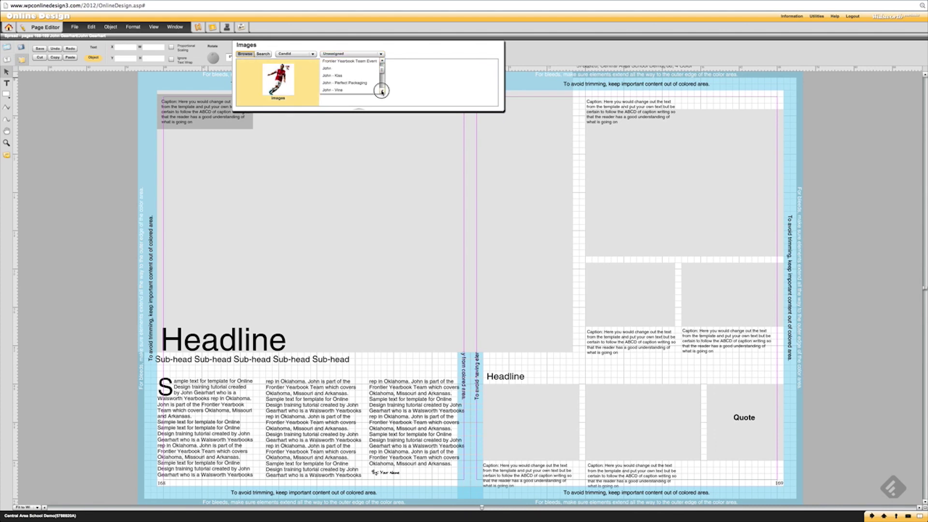
left_click(375, 83)
left_click_drag(289, 102, 631, 293)
left_click_drag(331, 103, 350, 105)
left_click_drag(443, 79, 338, 218)
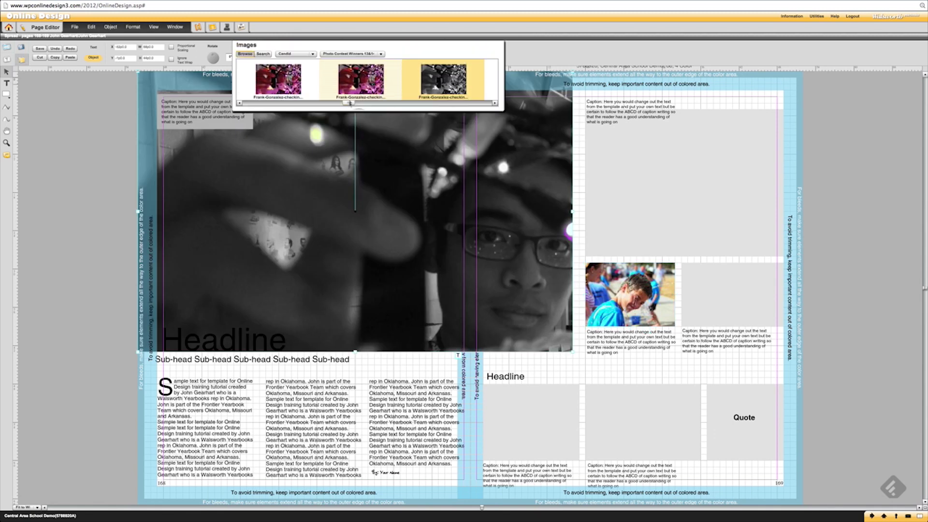
left_click_drag(351, 103, 683, 174)
left_click_drag(394, 104, 454, 103)
left_click_drag(361, 54, 531, 420)
left_click_drag(443, 53, 727, 296)
left_click_drag(279, 77, 642, 420)
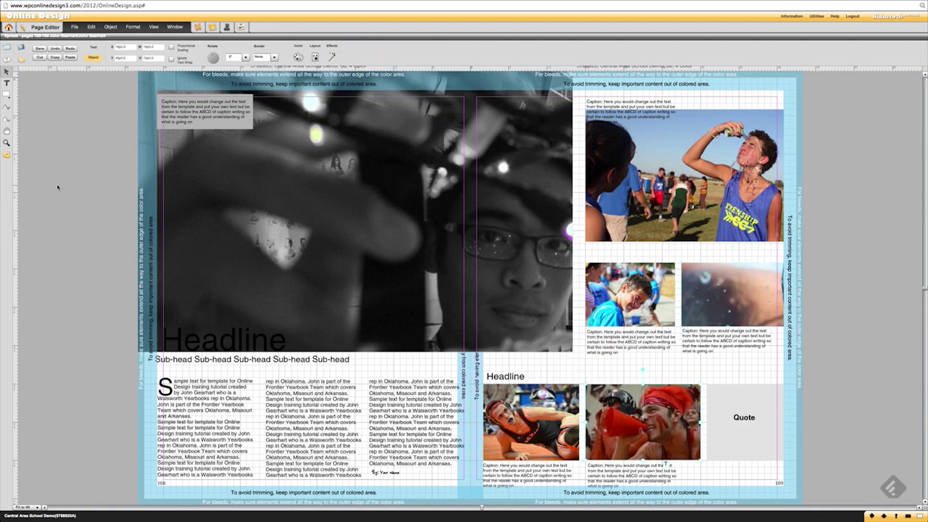
Step: Enlarge the crop on the large left-page photo so the whole picture shows
double_click(321, 209)
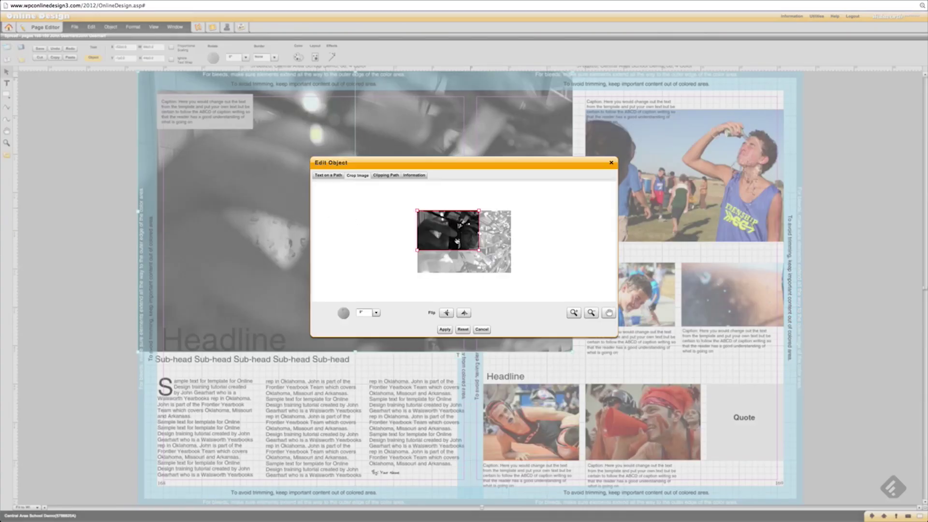
left_click_drag(478, 250, 516, 279)
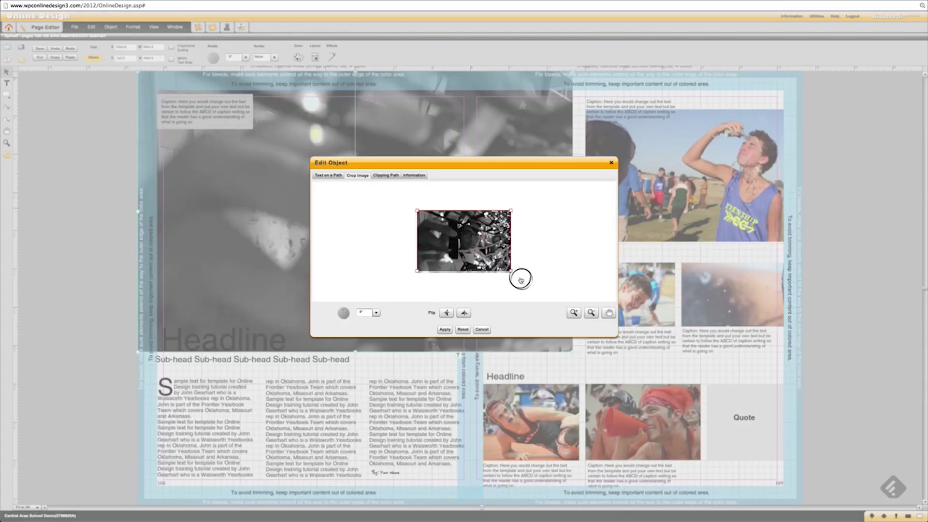
left_click(444, 329)
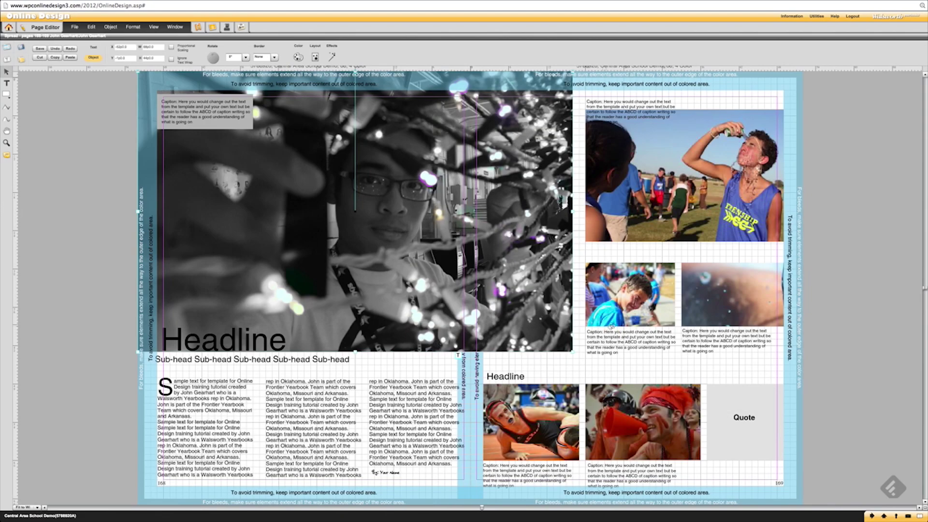
Step: Recrop the swimmer photo on the right page
double_click(707, 304)
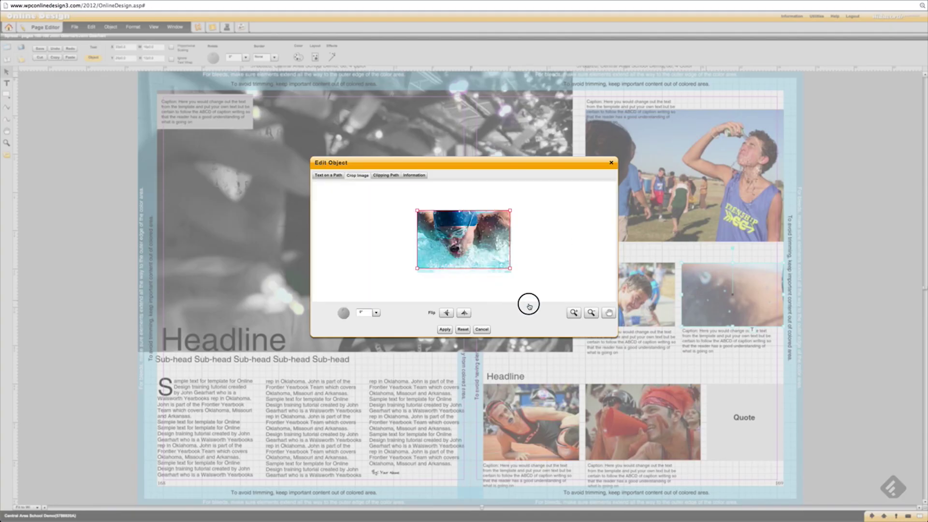
left_click(445, 329)
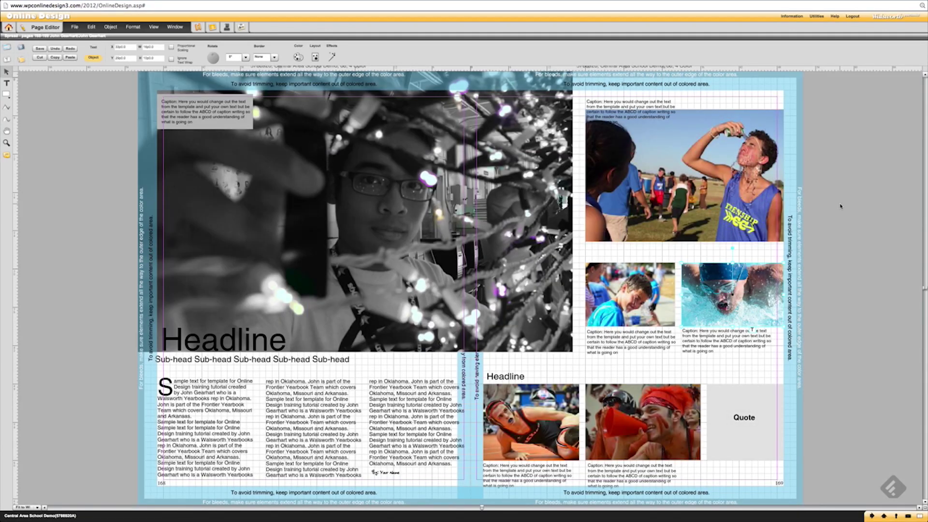
left_click(717, 174)
Step: Try the runner photo's clipping-path point tools, then reset the path to its original
double_click(743, 141)
left_click(387, 175)
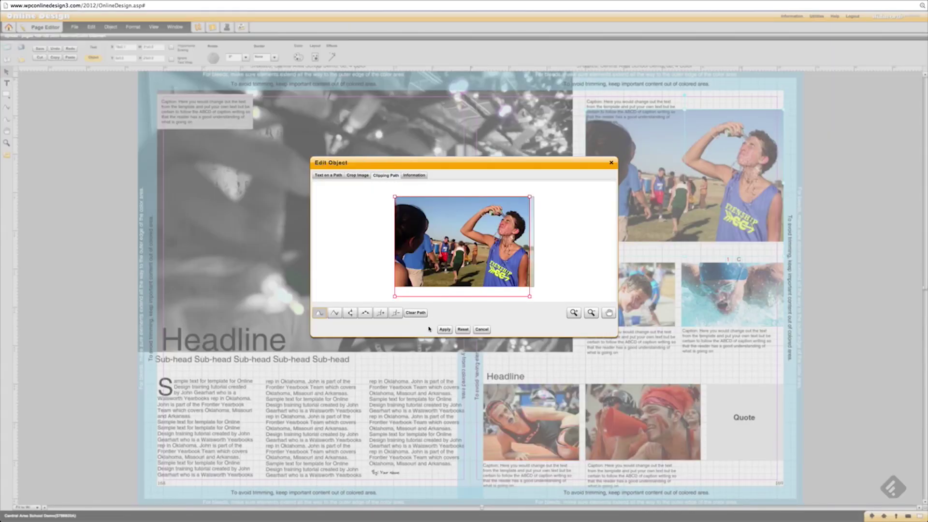
left_click(382, 313)
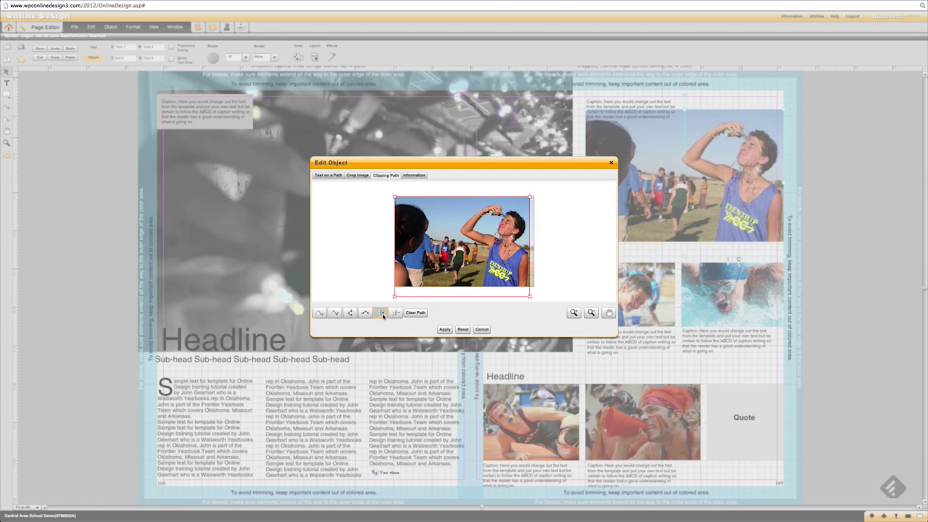
left_click(351, 315)
left_click(415, 313)
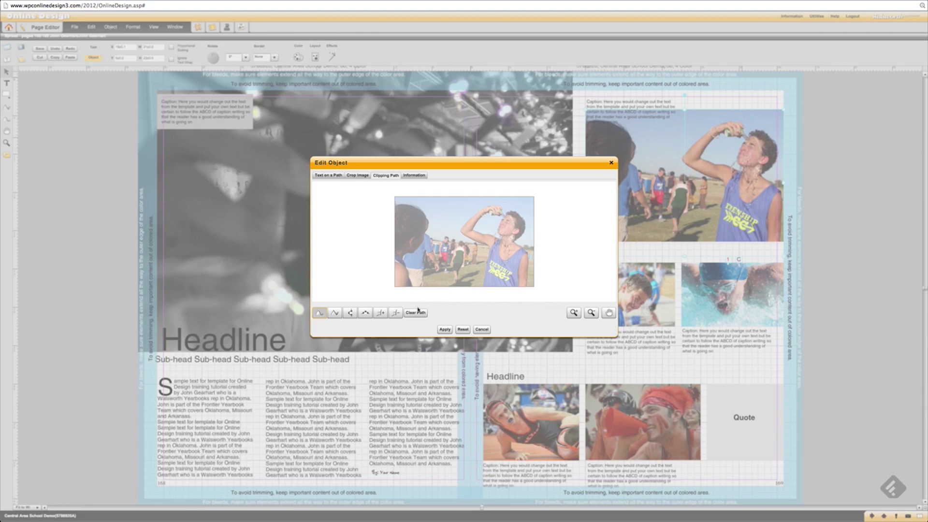
left_click(463, 329)
left_click(449, 330)
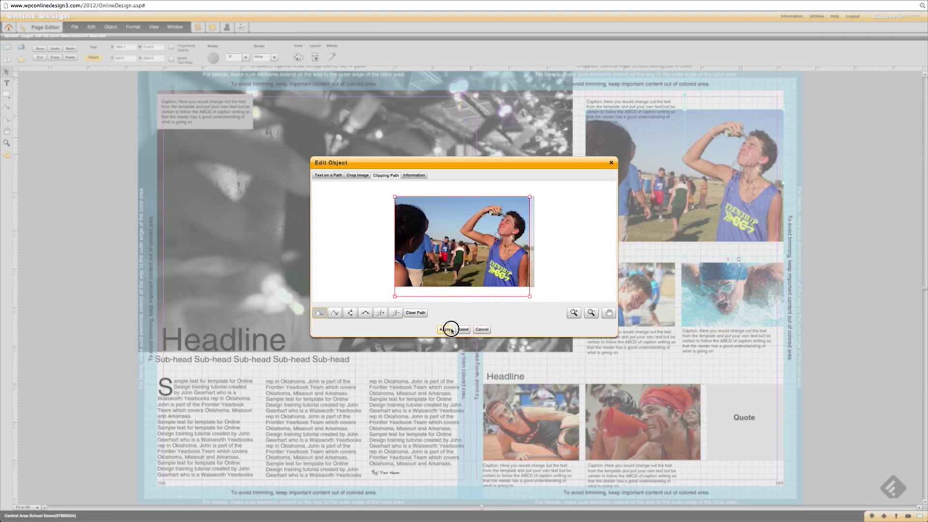
Step: Shrink the runner photo's crop box so the drinking boy fills more of the frame
double_click(634, 236)
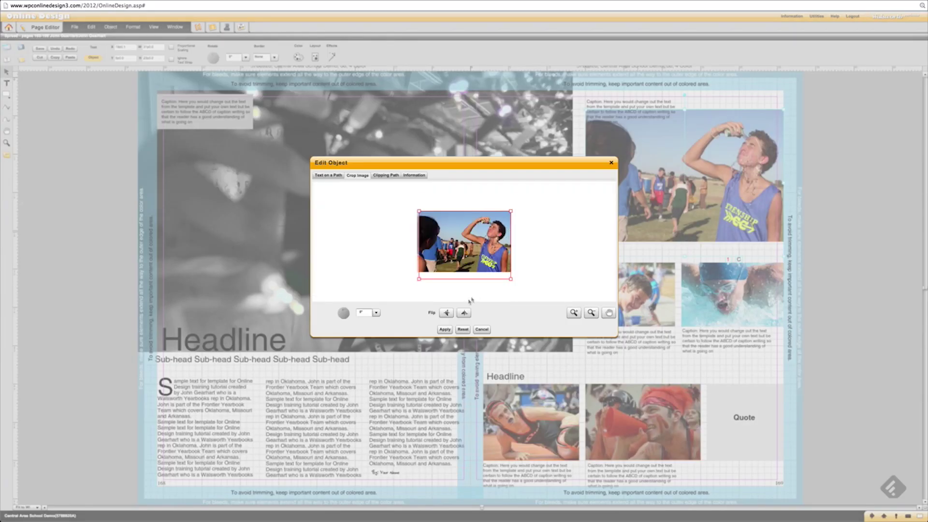
mouse_move(510, 282)
left_mouse_down()
mouse_move(491, 263)
mouse_move(496, 273)
left_mouse_up()
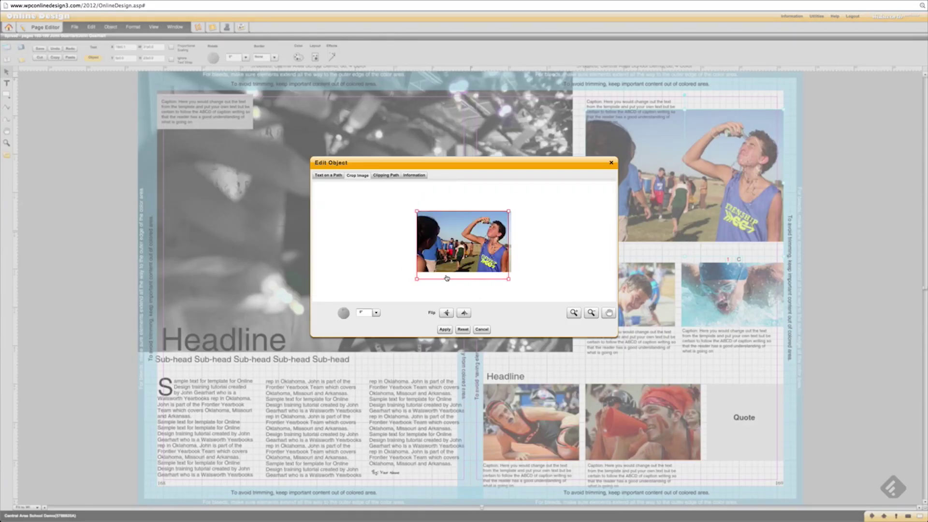
left_click_drag(419, 278, 462, 255)
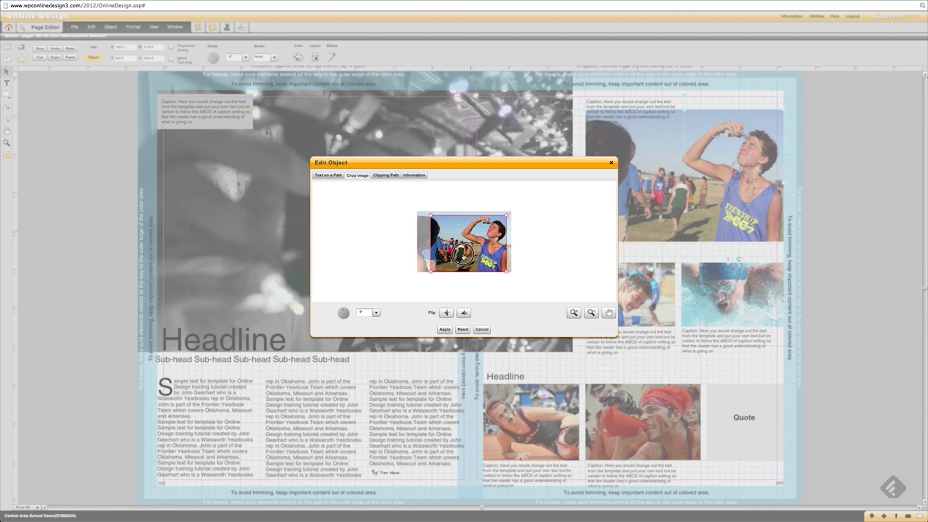
left_click(444, 329)
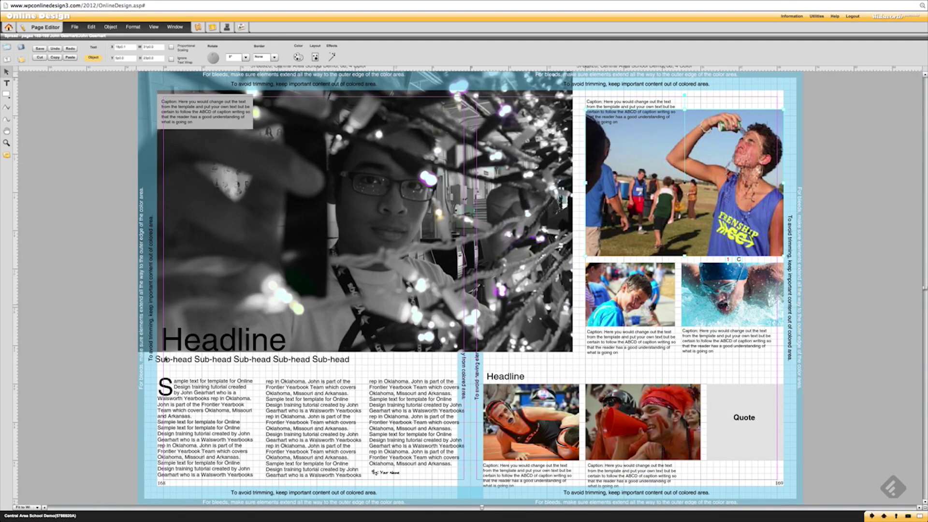
Step: Nudge the Headline text box slightly right, then select all objects on the spread with Ctrl+A
left_click(208, 349)
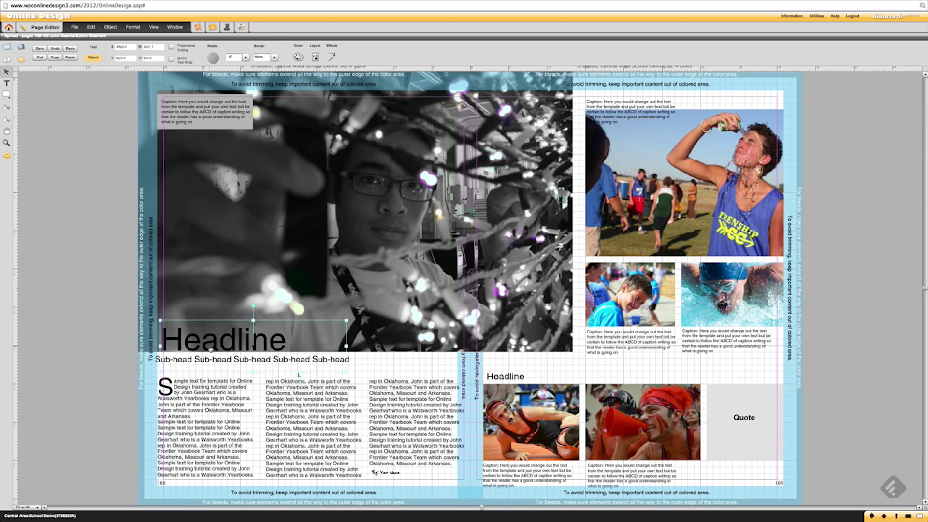
left_click_drag(210, 349, 210, 347)
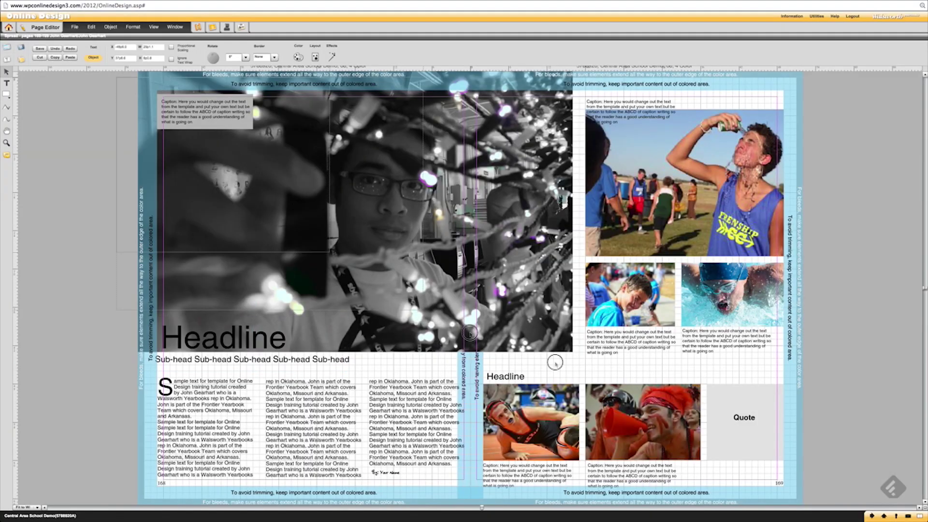
key("ctrl+a")
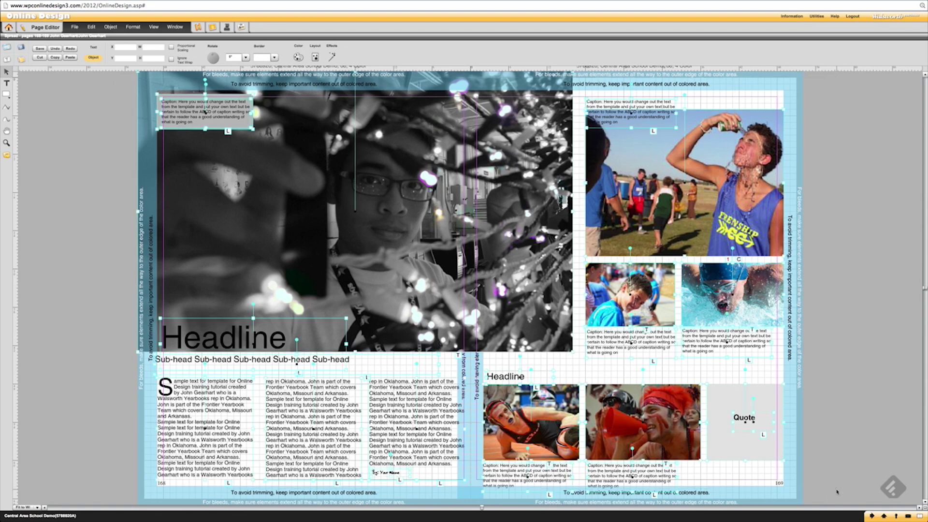
Step: Clear the spread and drop a Portfolio template onto the left page
left_click(43, 58)
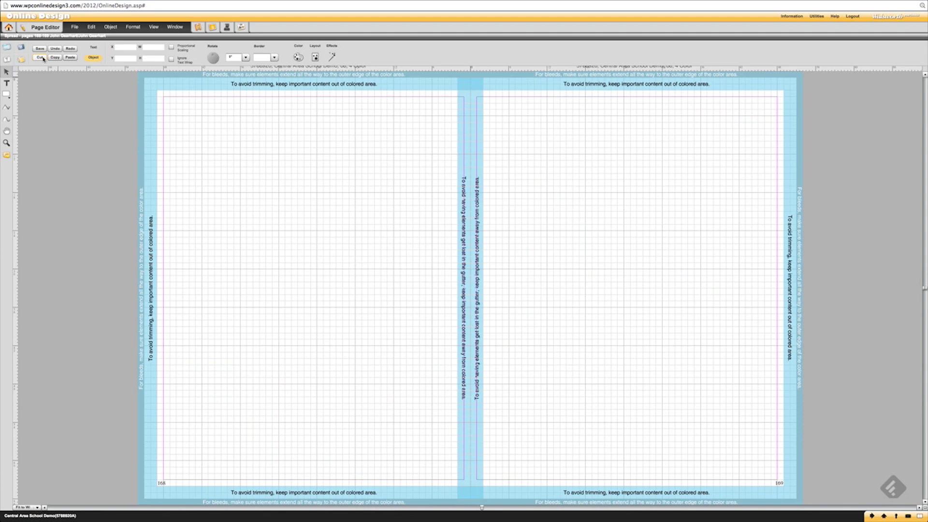
left_click(8, 59)
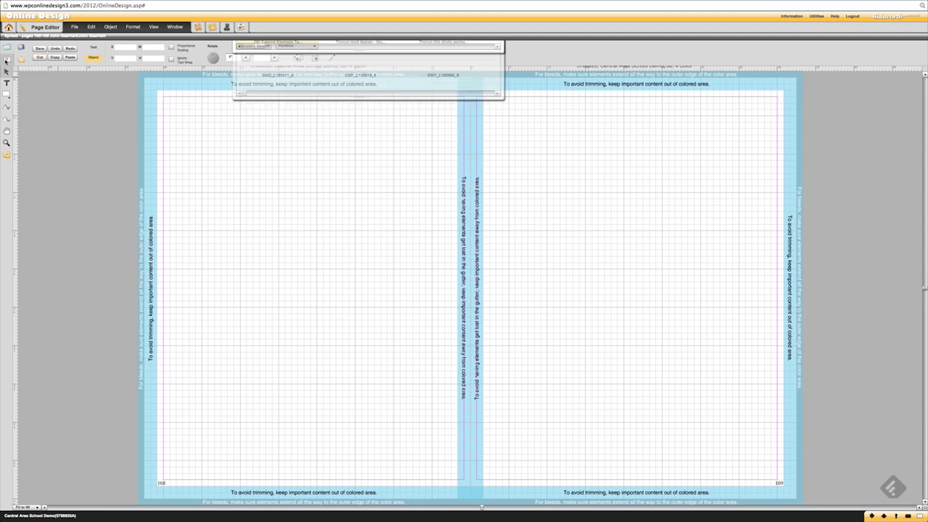
left_click_drag(357, 79, 357, 210)
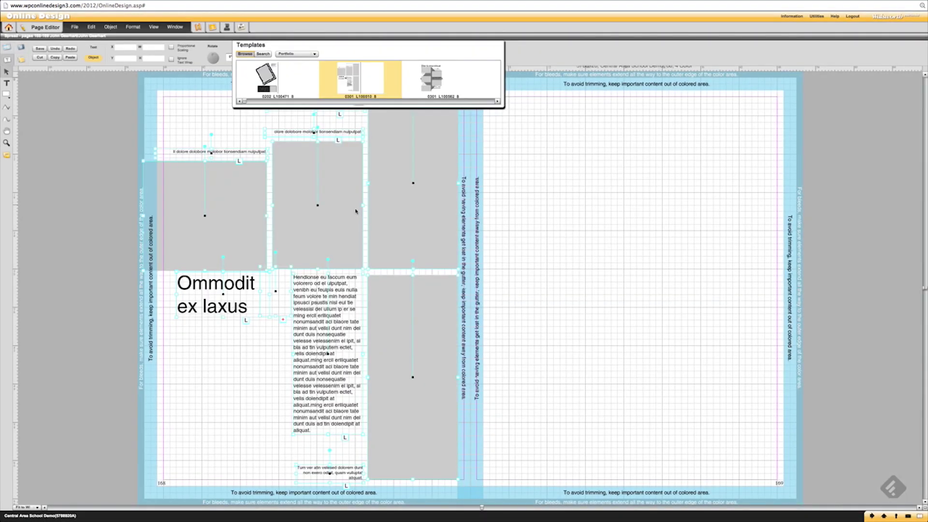
Step: Place an Element Express table-of-contents layout on the right page and deselect it
left_click(497, 102)
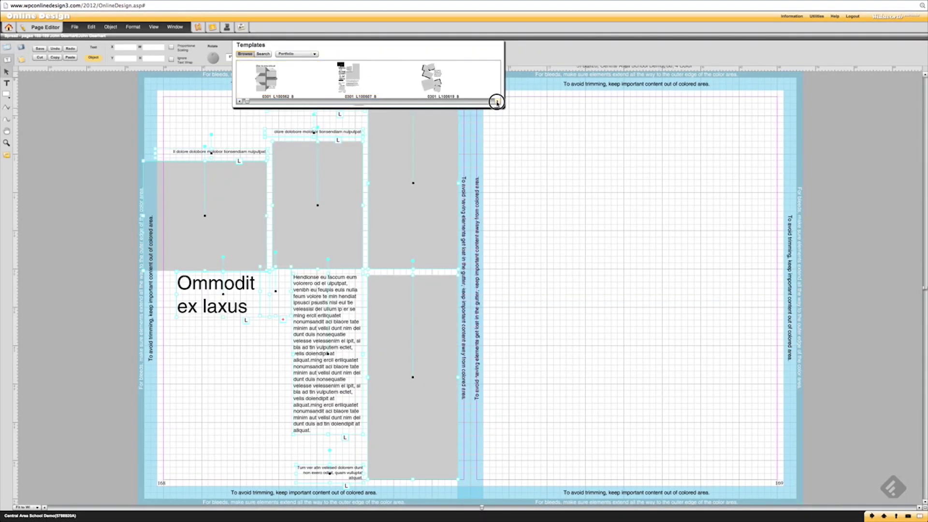
left_click(498, 102)
left_click(497, 102)
left_click(498, 102)
left_click(498, 102)
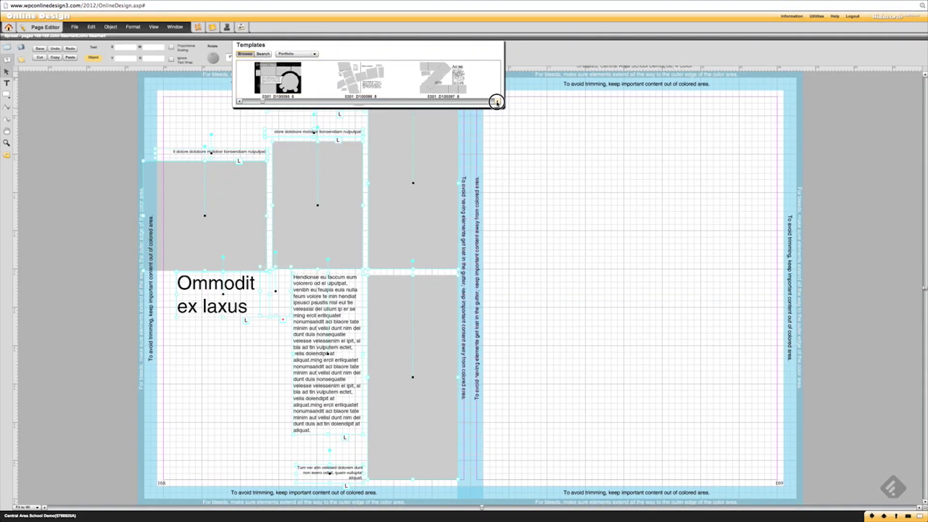
left_click(498, 102)
left_click(498, 102)
left_click(305, 55)
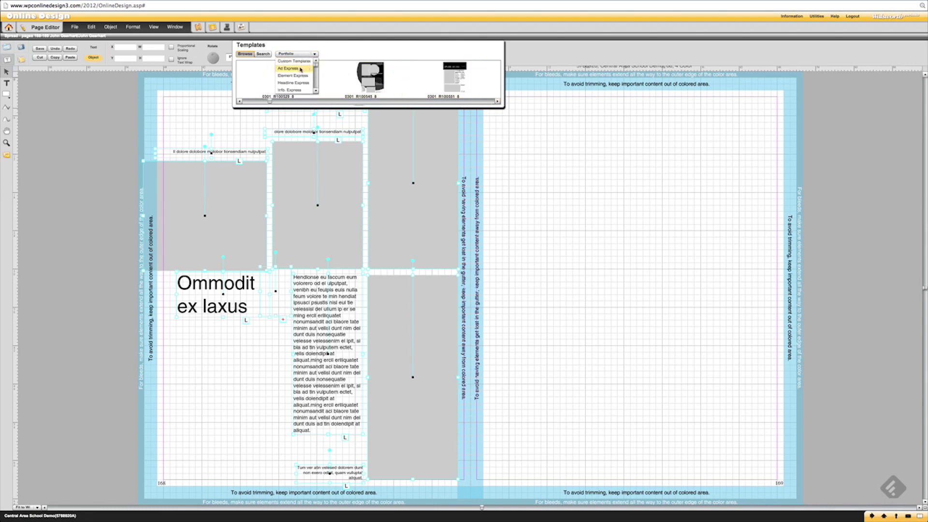
left_click(293, 76)
left_click_drag(274, 103, 330, 102)
left_click_drag(447, 80, 533, 158)
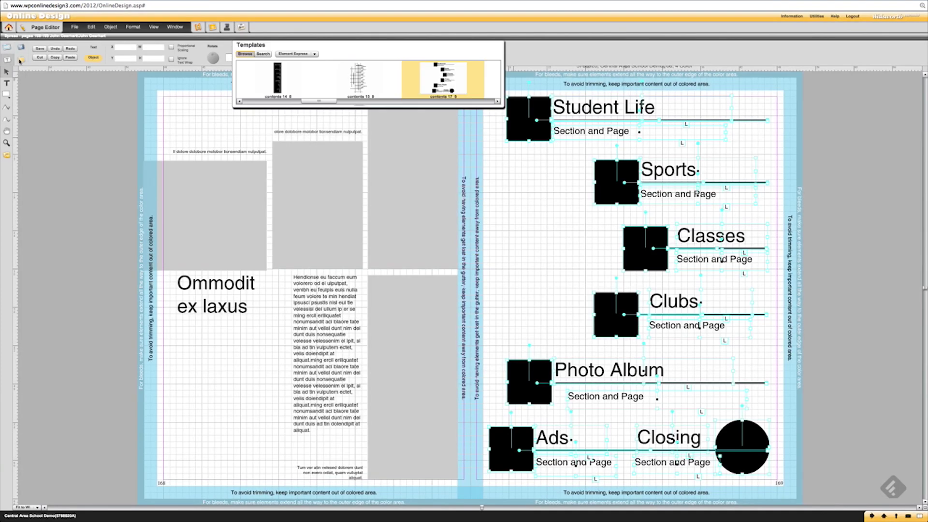
left_click(466, 298)
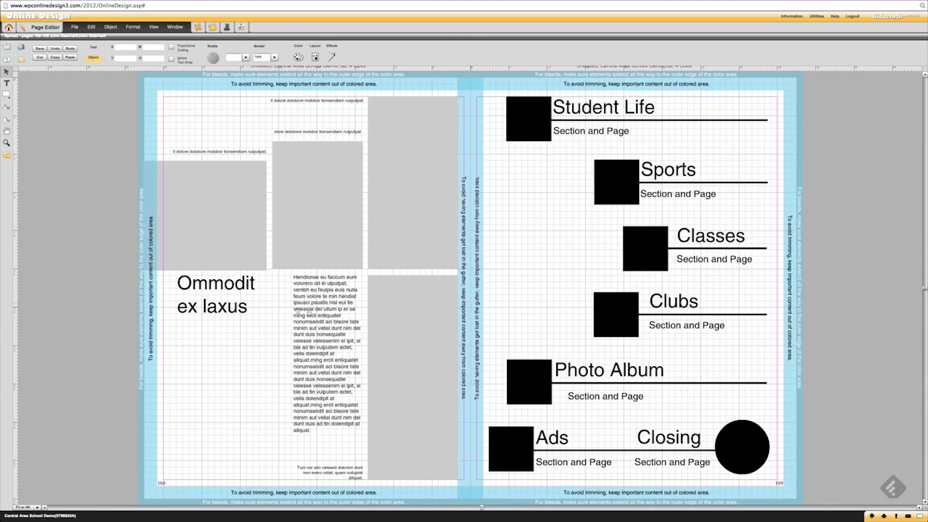
Step: Shorten the left page's body text frame to half and draw a wide grey photo box beneath it
left_click(323, 343)
left_click_drag(328, 426, 327, 345)
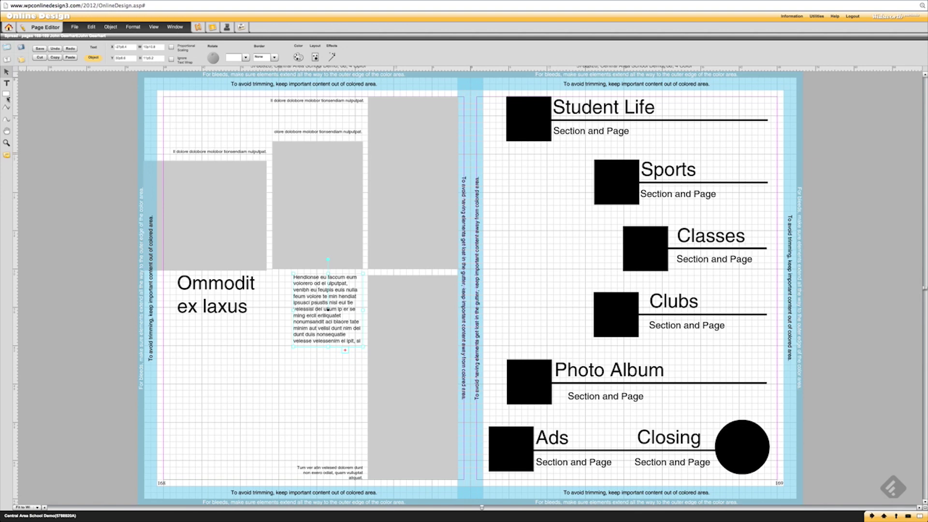
left_click(6, 95)
left_click(19, 110)
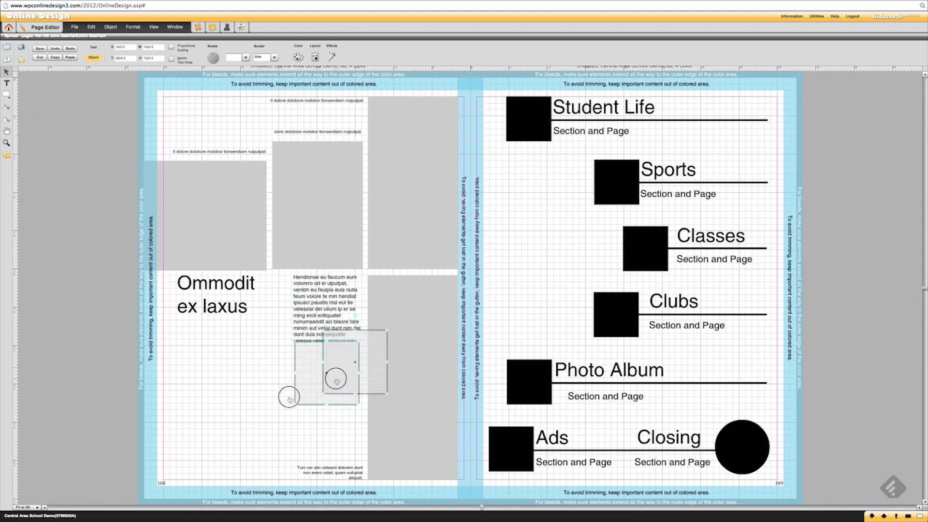
left_click(205, 399)
left_click_drag(225, 420, 355, 454)
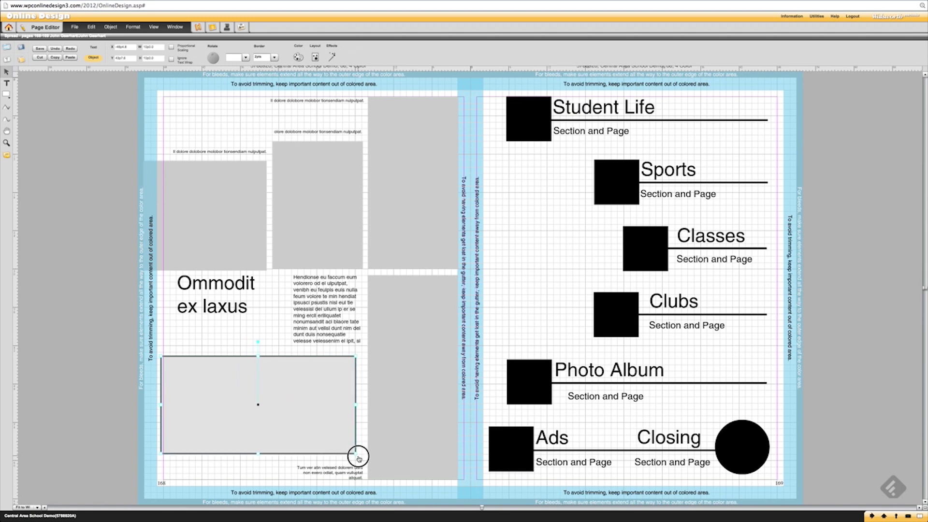
left_click(223, 343)
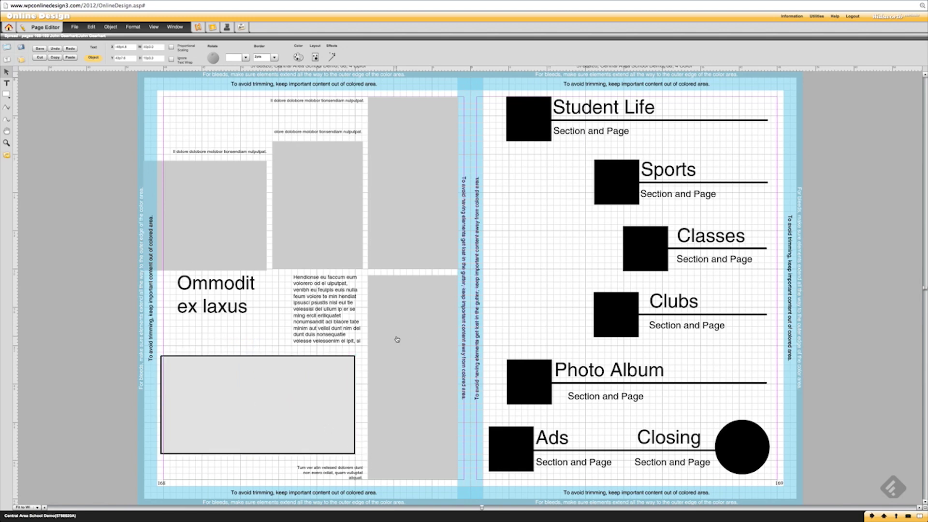
left_click(76, 26)
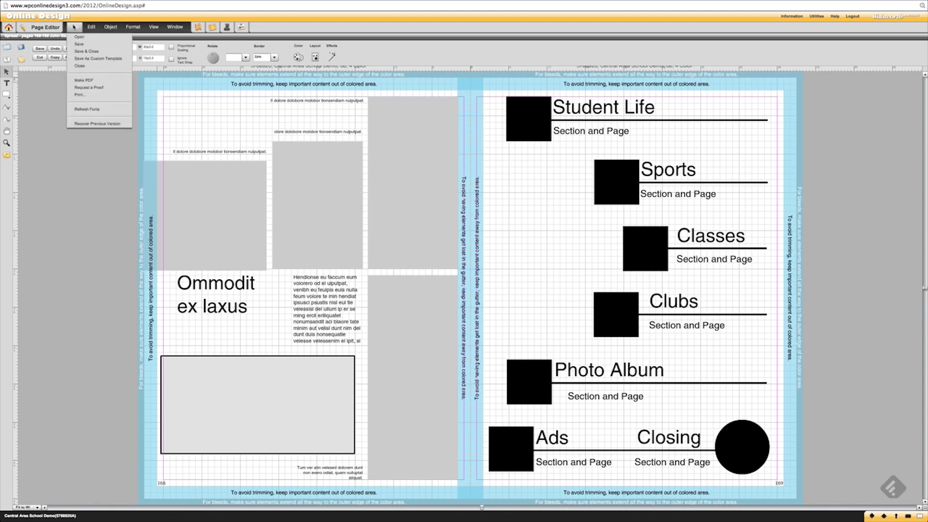
Step: Save and close spread 168–169, then open spread 170–171 for editing
left_click(85, 52)
left_click(319, 211)
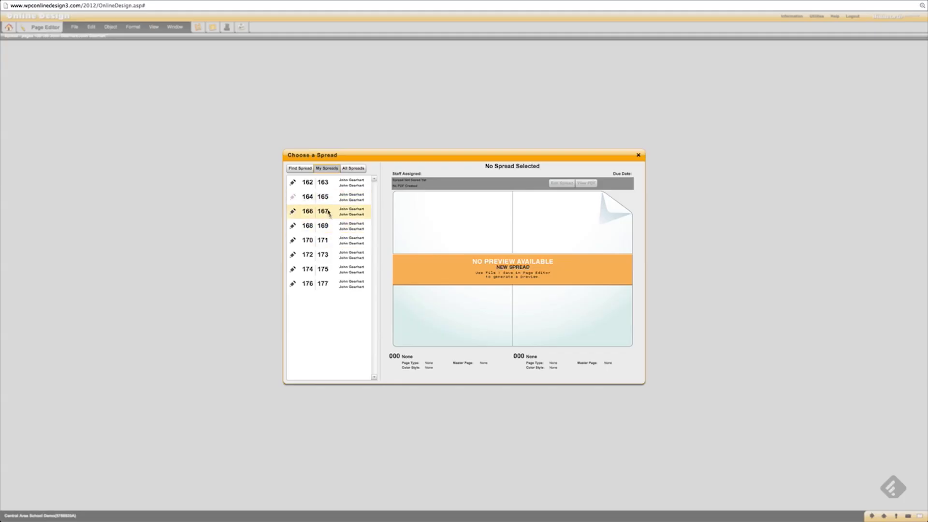
left_click(327, 226)
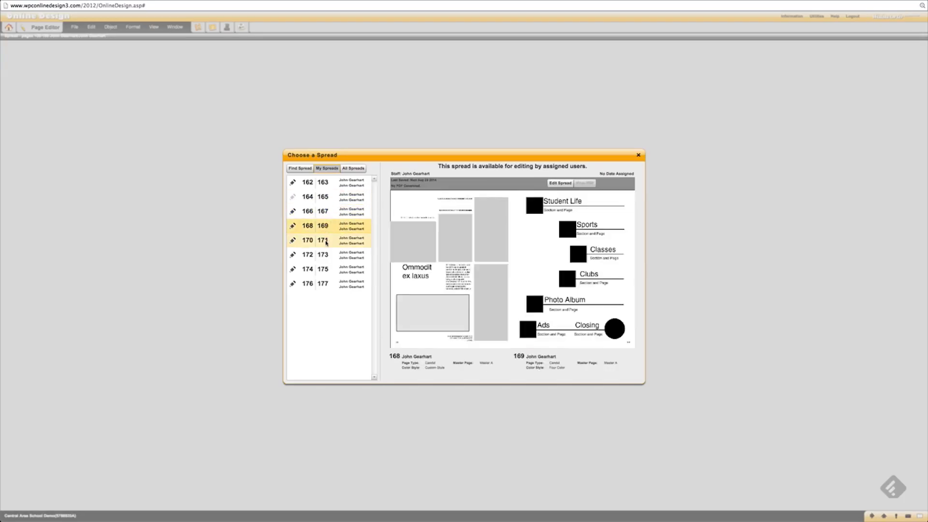
left_click(327, 242)
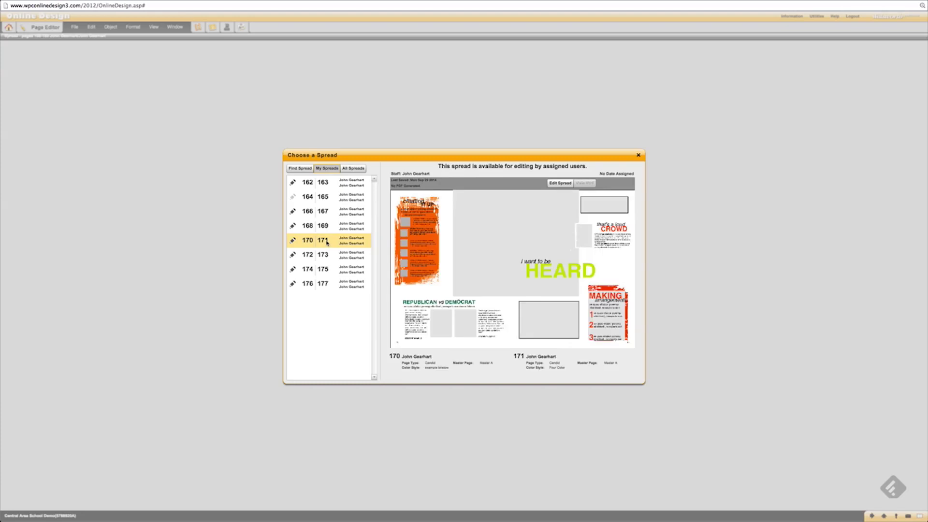
left_click(559, 184)
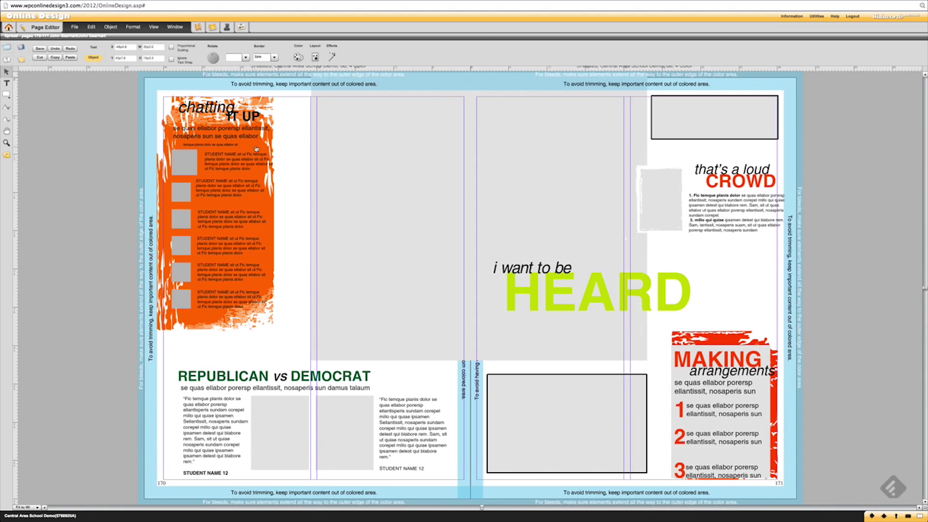
left_click(217, 147)
left_click(265, 141)
left_click(300, 58)
left_click(392, 87)
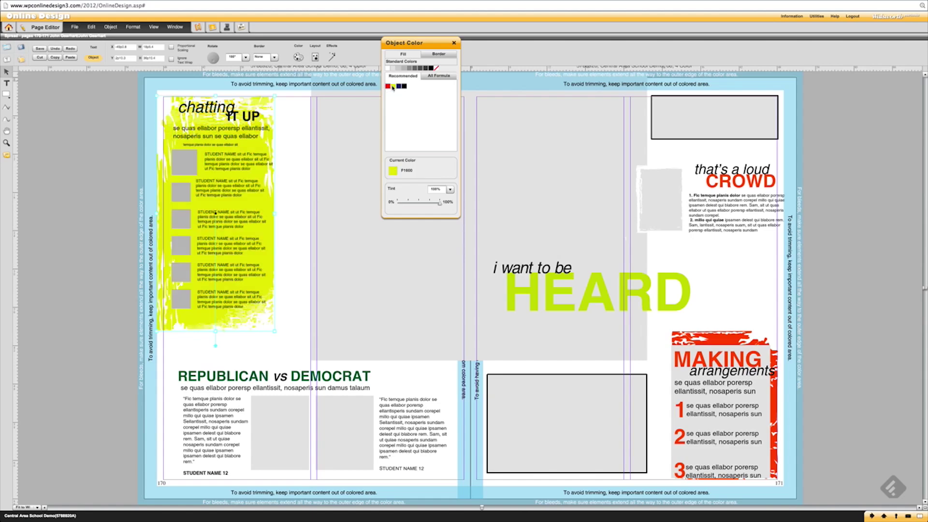
left_click(397, 87)
left_click(388, 87)
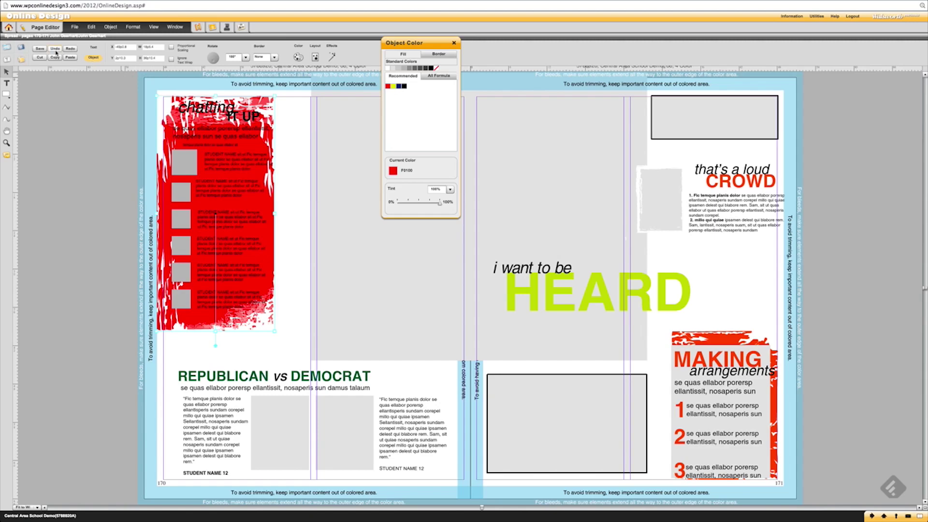
left_click(453, 43)
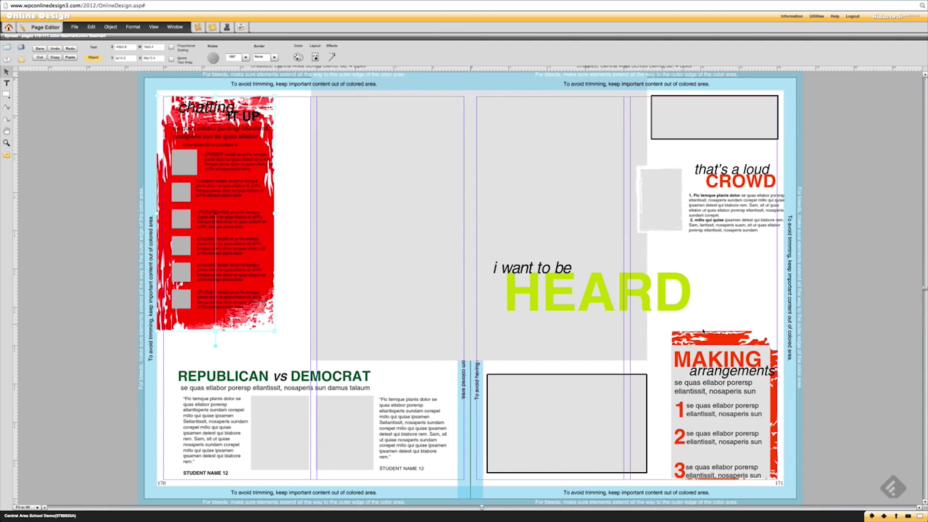
left_click(723, 344)
left_click(298, 57)
left_click(399, 87)
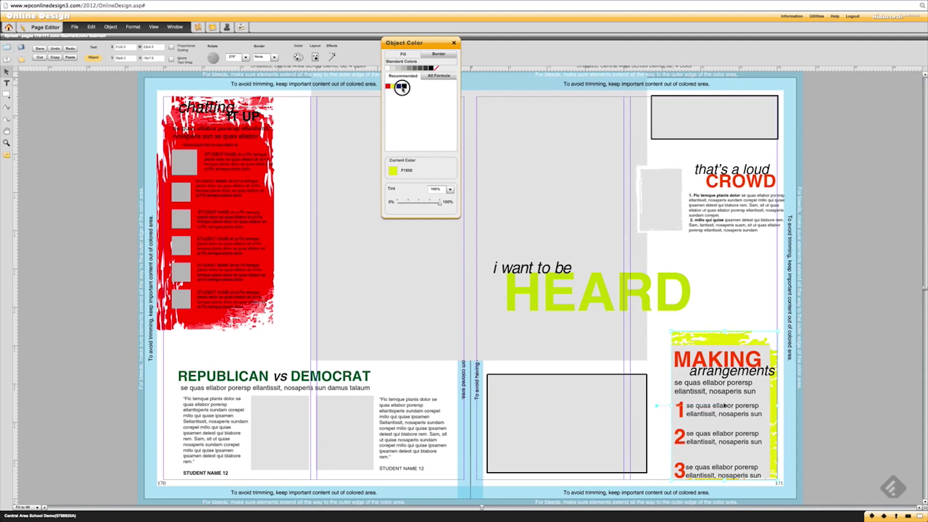
left_click(454, 43)
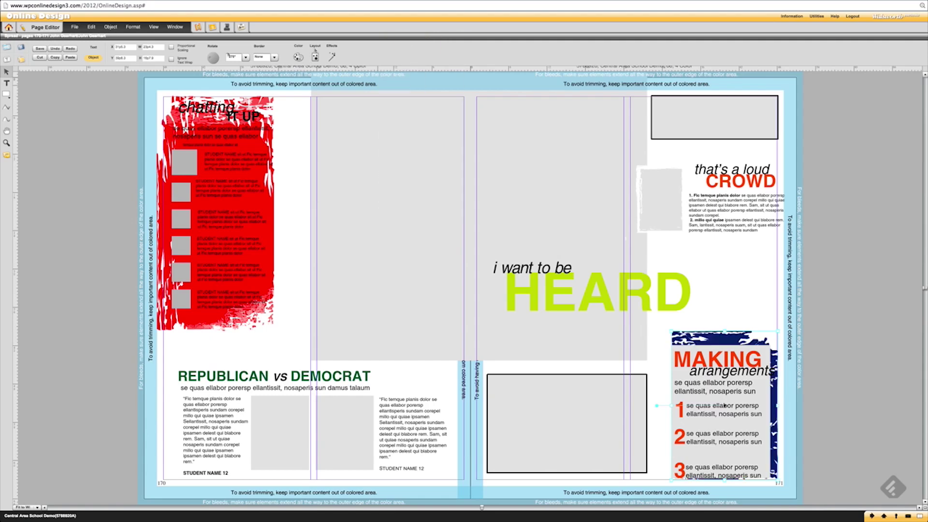
left_click(55, 49)
left_click(55, 48)
left_click(55, 49)
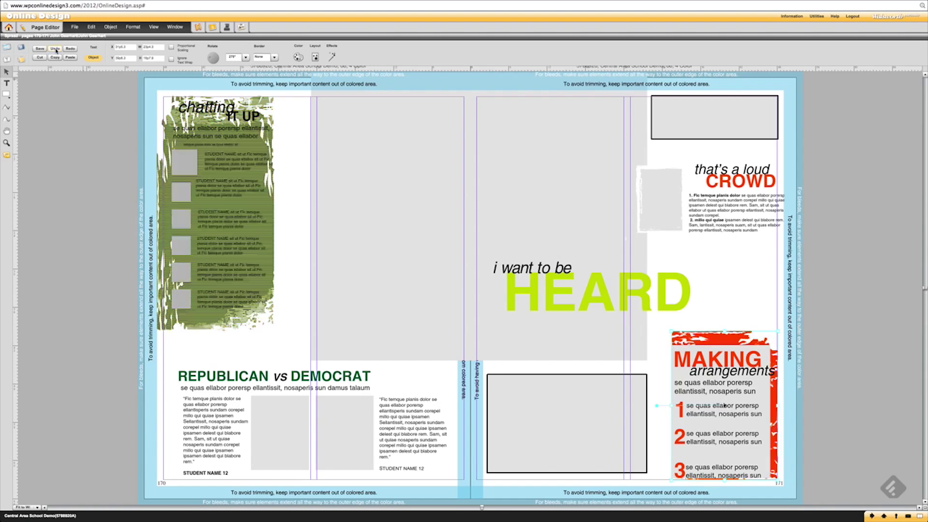
left_click(55, 49)
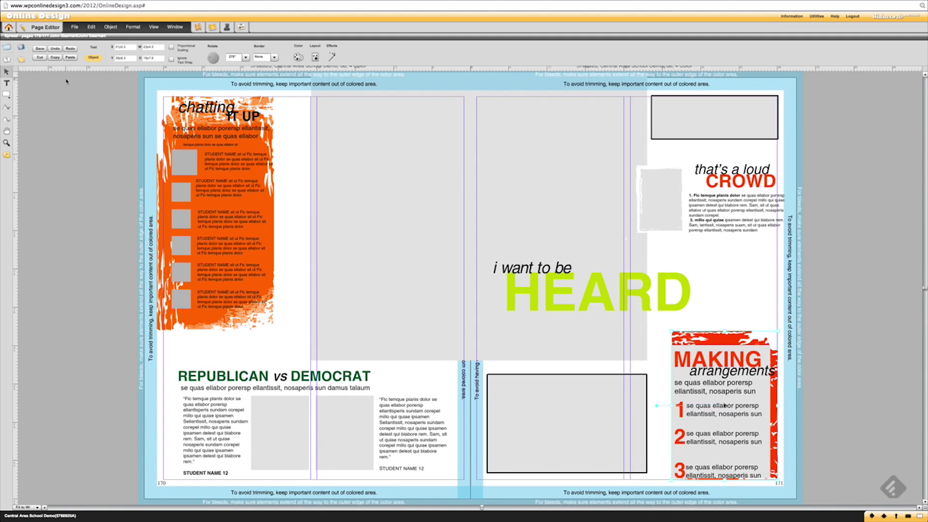
Step: Select every element on spread 170–171 and move them all right onto the pasteboard
left_click_drag(105, 80, 799, 484)
key("ctrl+a")
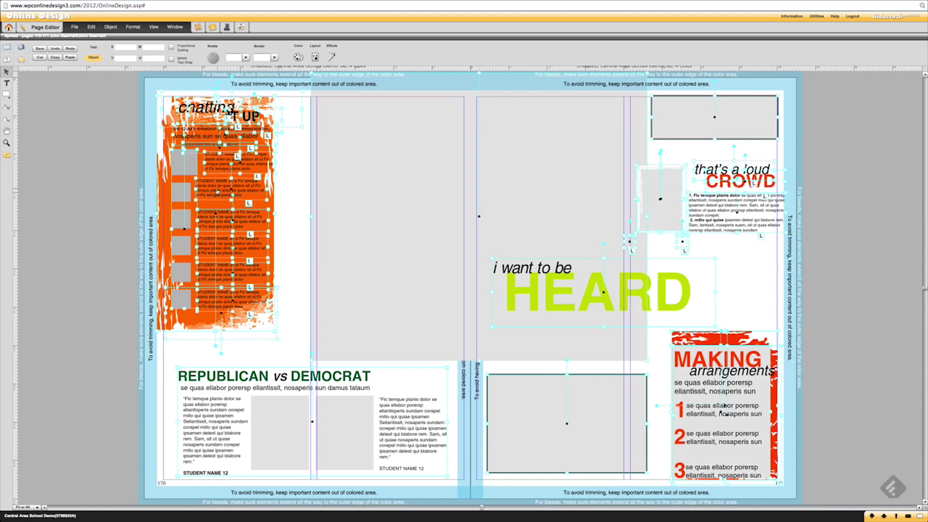
left_click_drag(218, 193, 876, 198)
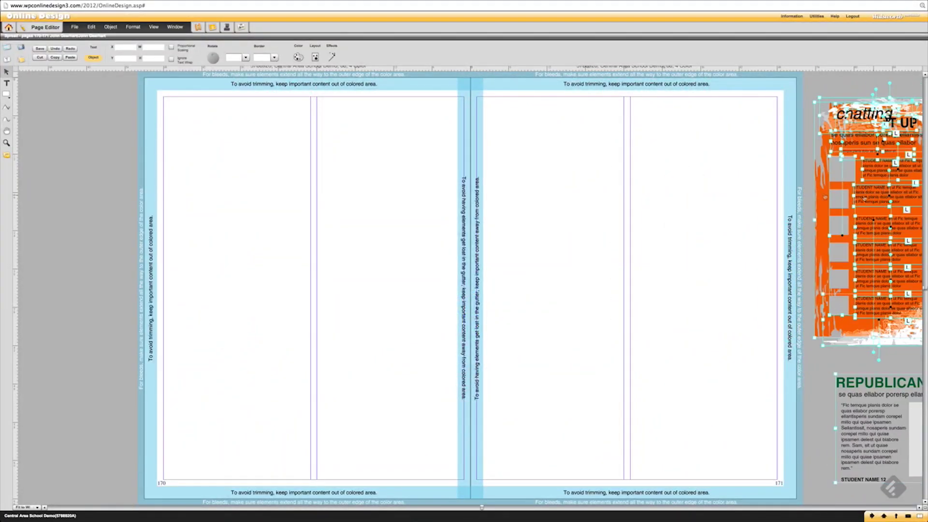
left_click(7, 61)
left_click(315, 54)
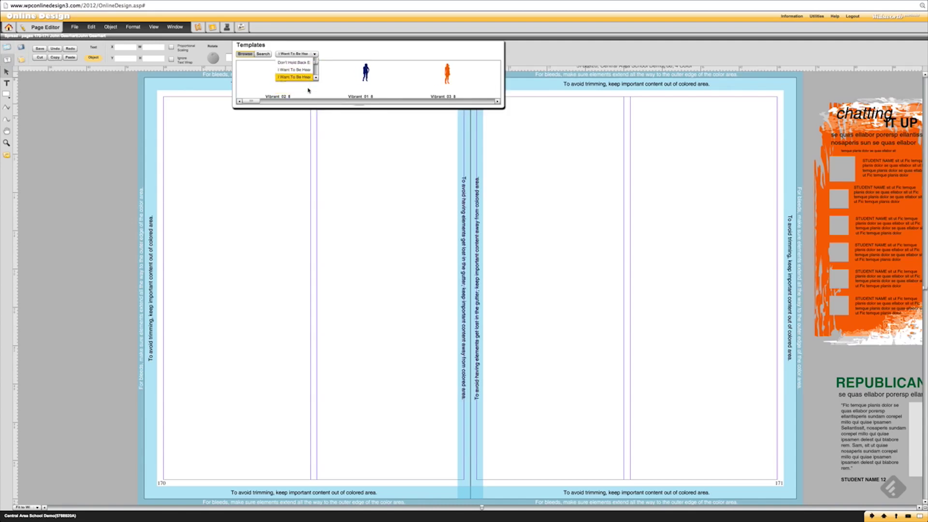
Step: Place the 'I want to be HEARD' headline and a red grunge block at page 171's bottom right
left_click(309, 90)
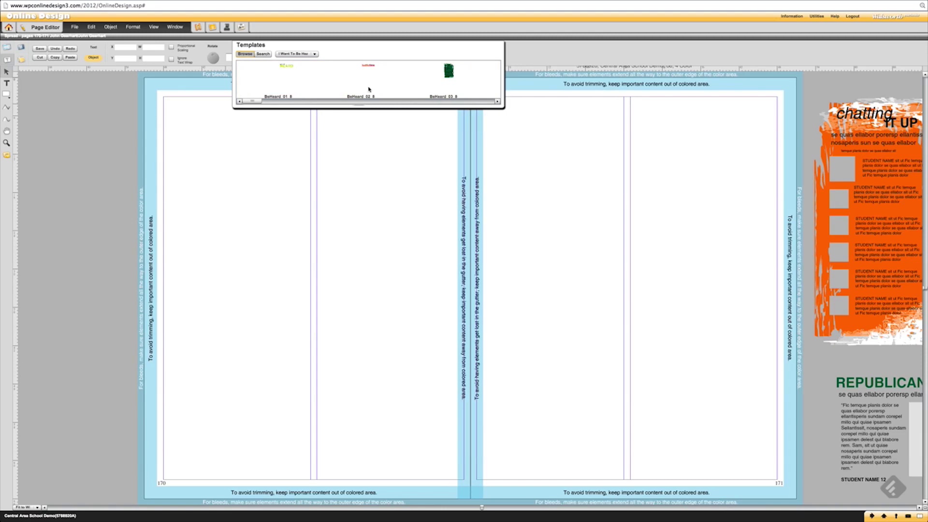
left_click_drag(288, 65, 506, 225)
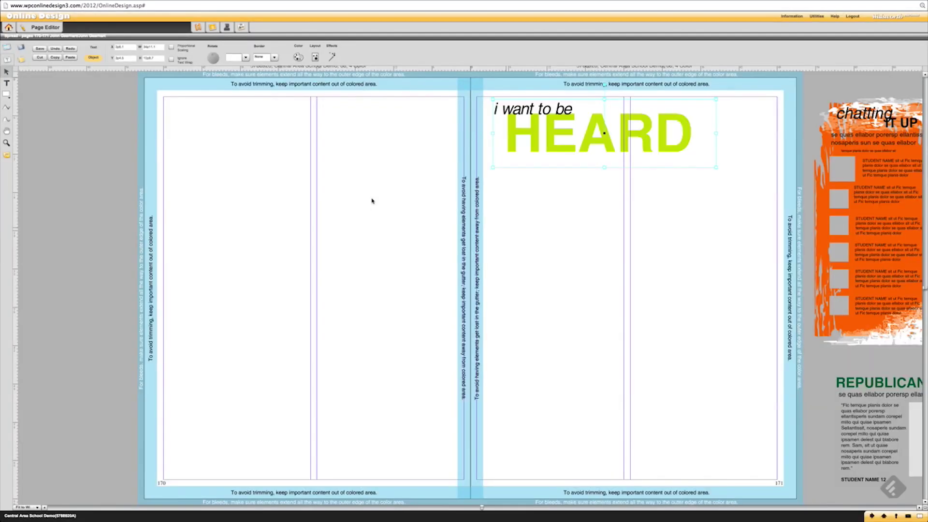
left_click(497, 101)
left_click(497, 102)
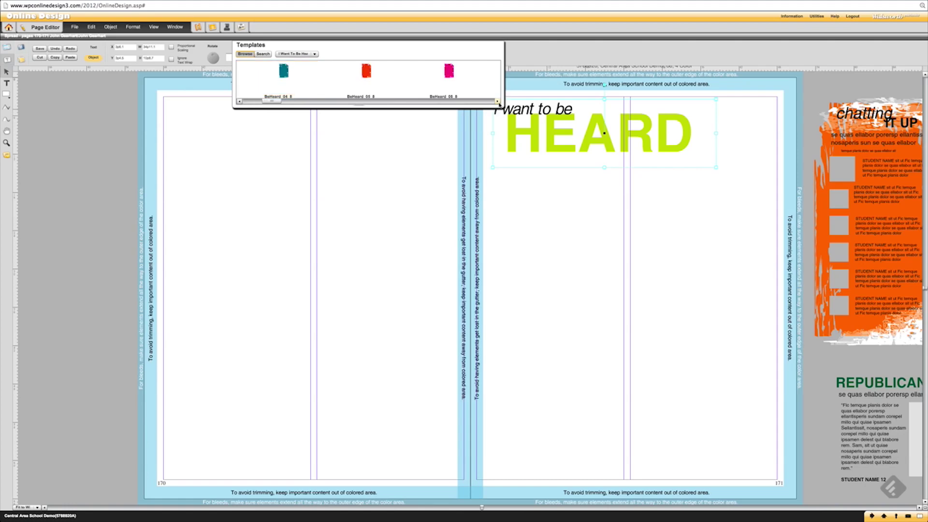
left_click_drag(391, 83, 478, 279)
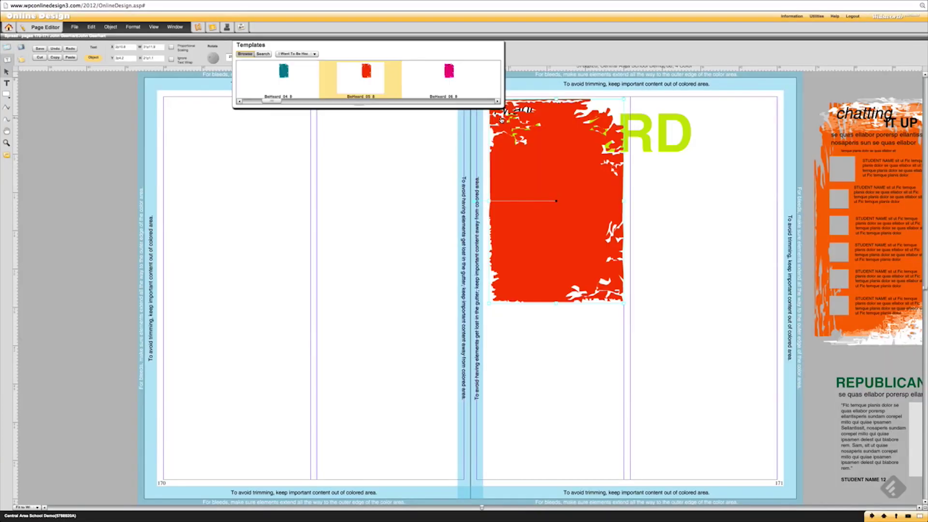
left_click_drag(533, 183, 693, 366)
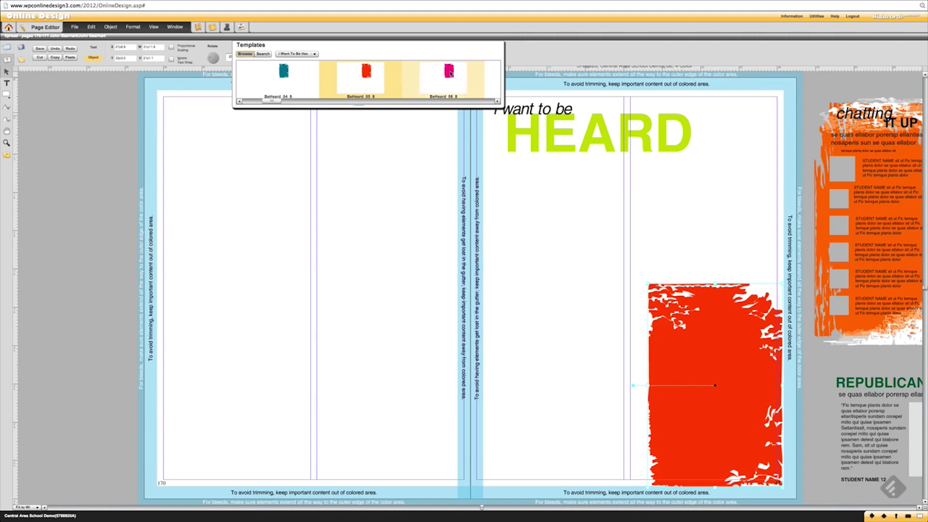
Step: Add a pink grunge block and move it onto the left page
left_click_drag(449, 73, 438, 143)
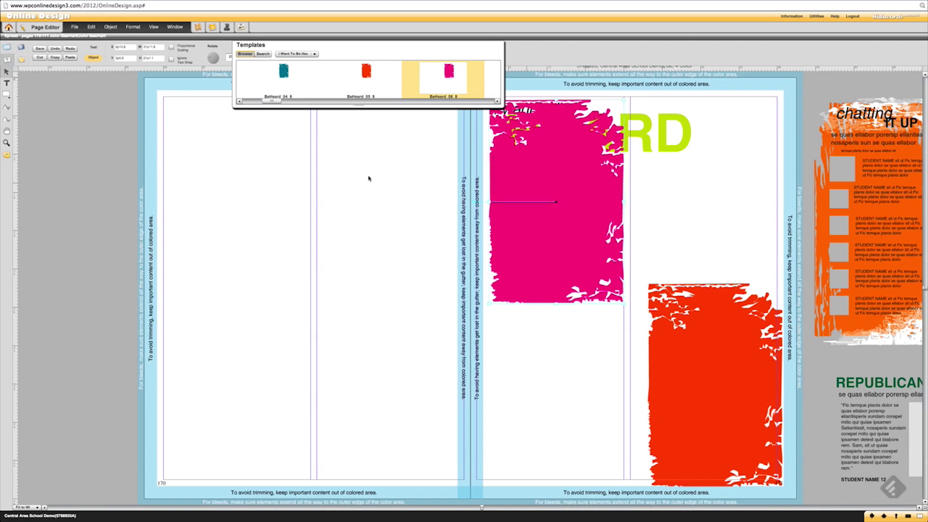
left_click_drag(555, 234, 342, 271)
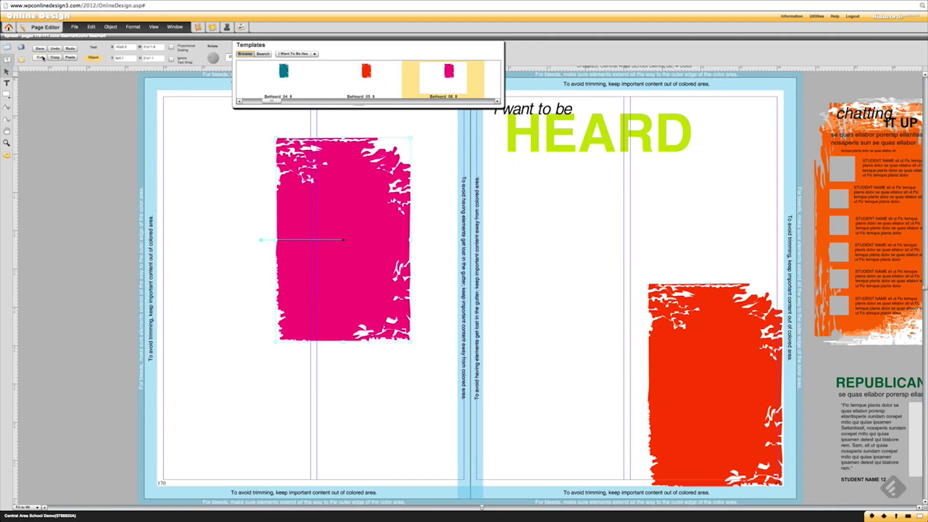
left_click(7, 59)
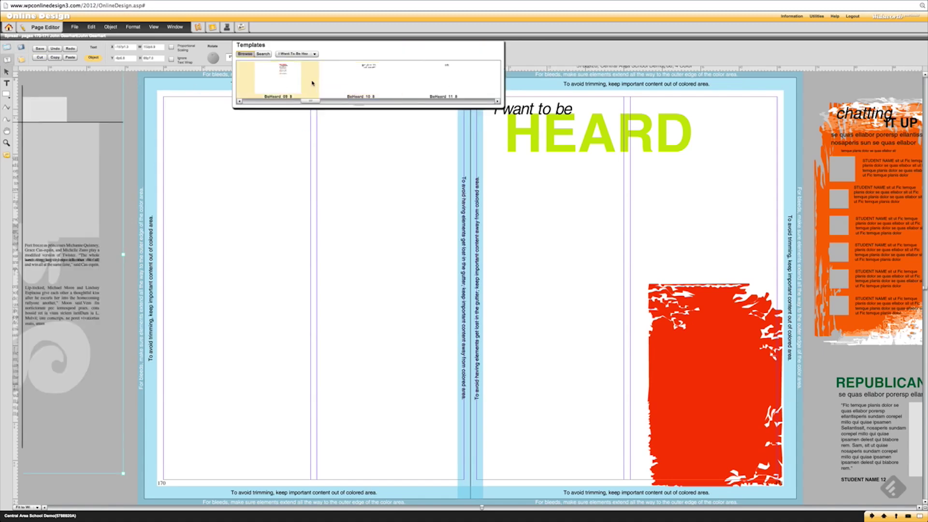
Step: Place the BeHeard 09 arrangements text over the red block
left_click_drag(288, 77, 321, 166)
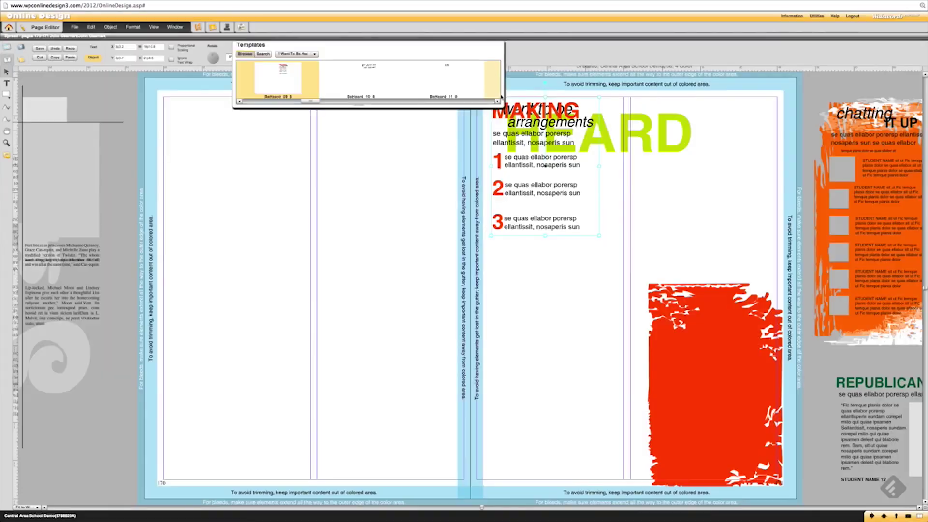
left_click_drag(560, 193, 653, 397)
left_click(497, 101)
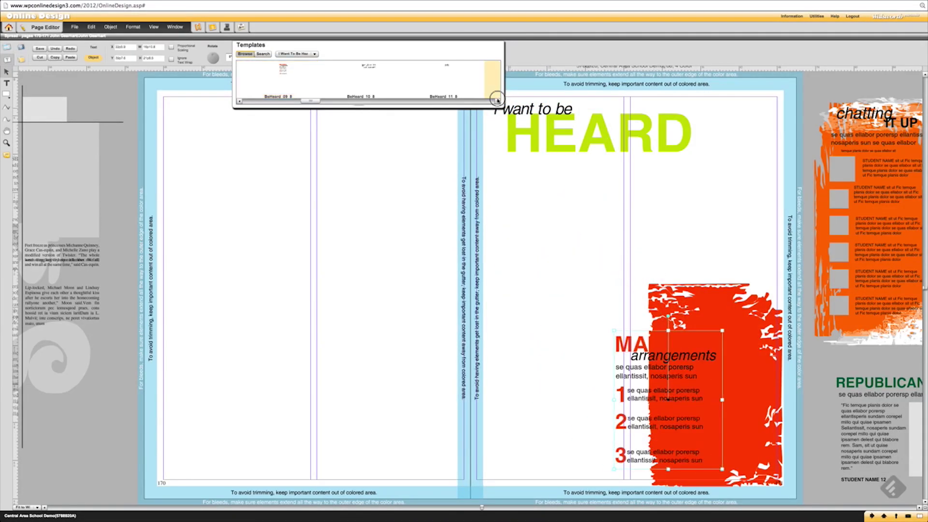
Step: Add the BeHeard M 13 'chatting IT UP' panel to the top of page 170
left_click(497, 101)
left_click(497, 101)
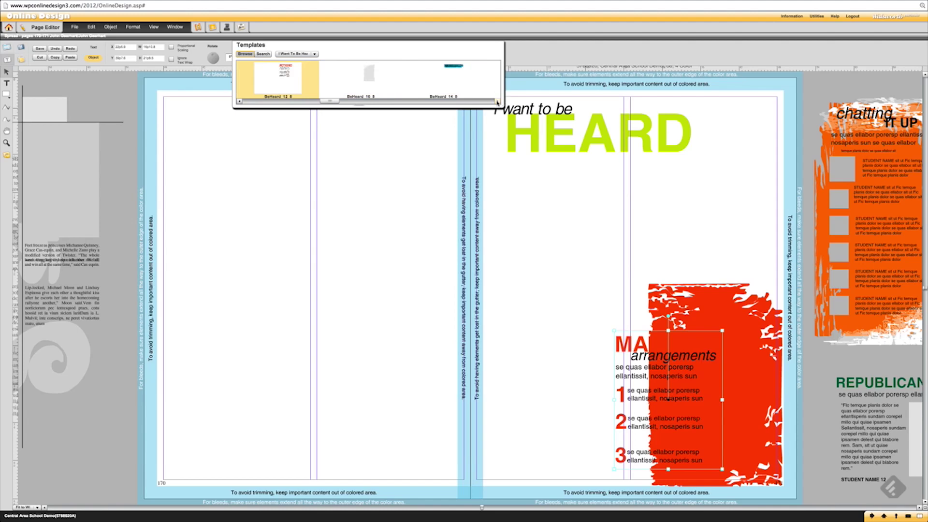
left_click(497, 101)
left_click(497, 101)
left_click(497, 101)
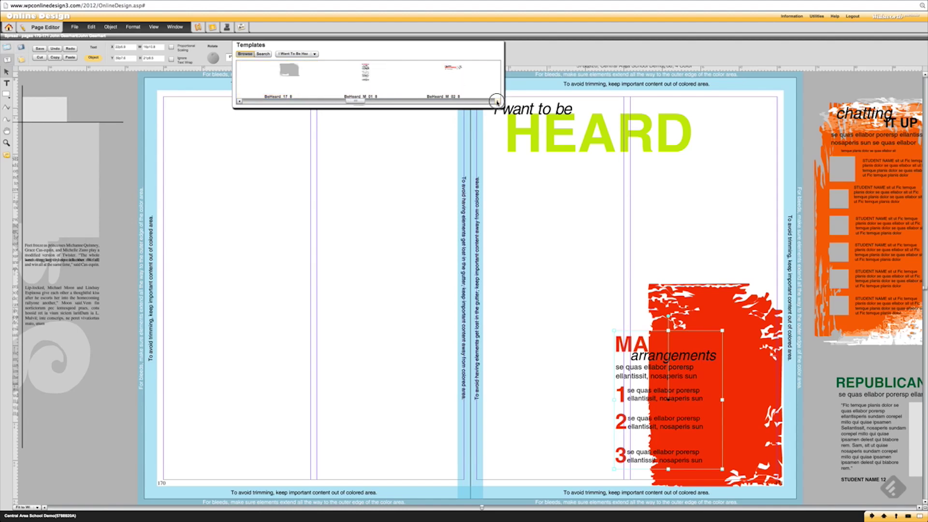
left_click(497, 101)
left_click(497, 101)
left_click(497, 101)
left_click(497, 100)
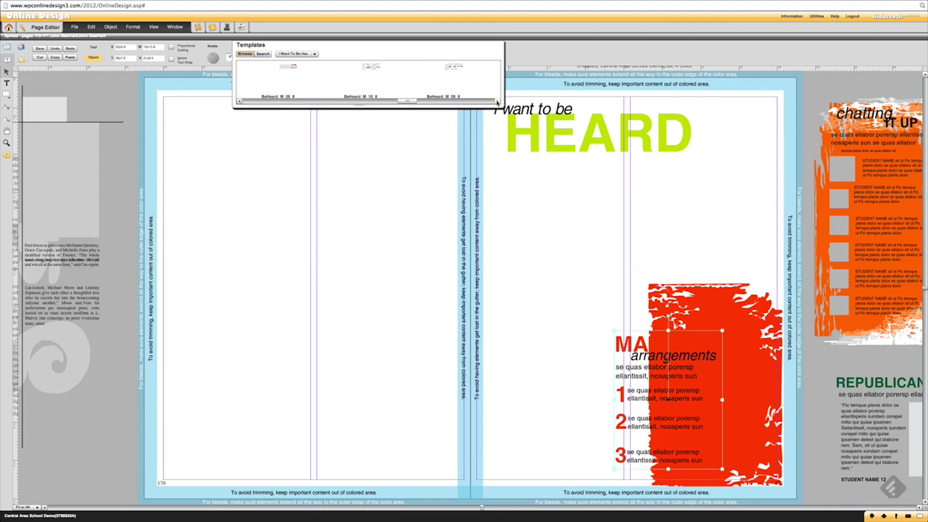
left_click(497, 101)
left_click(497, 101)
left_click_drag(366, 72, 369, 130)
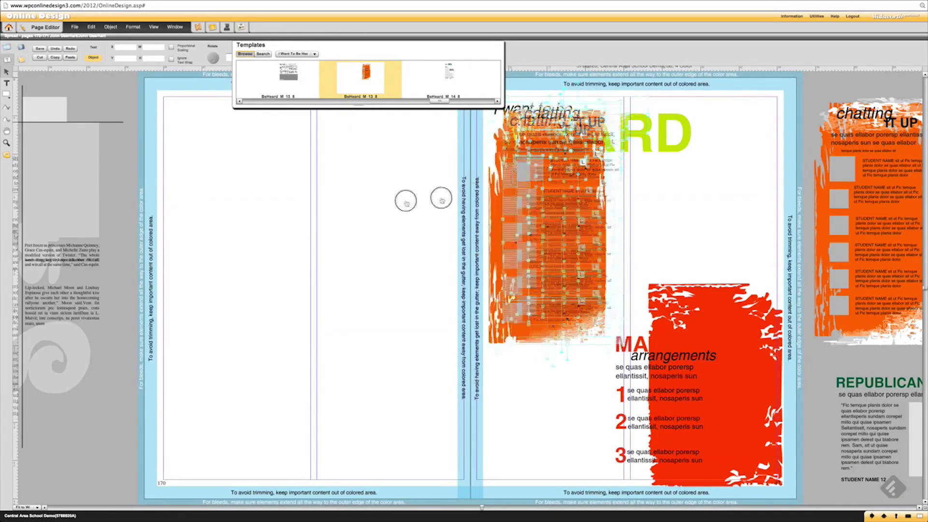
left_click_drag(406, 201, 167, 182)
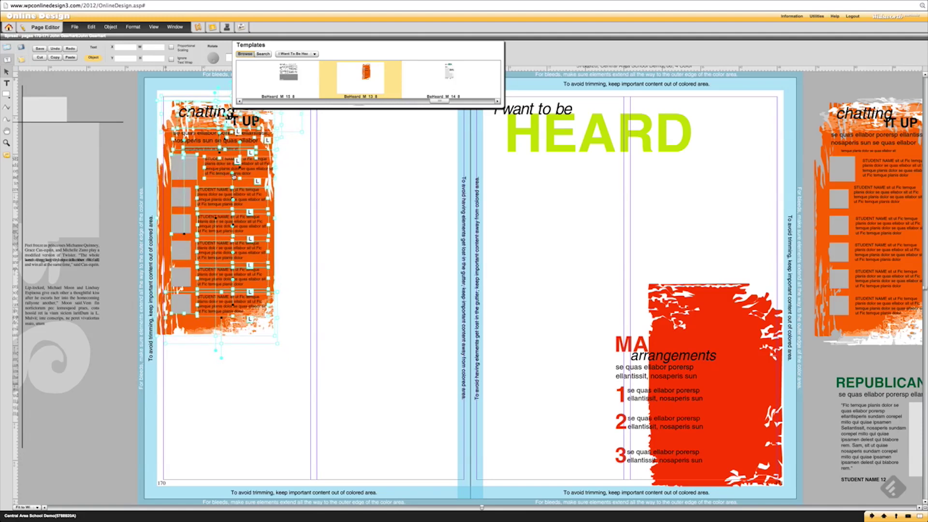
left_click(110, 27)
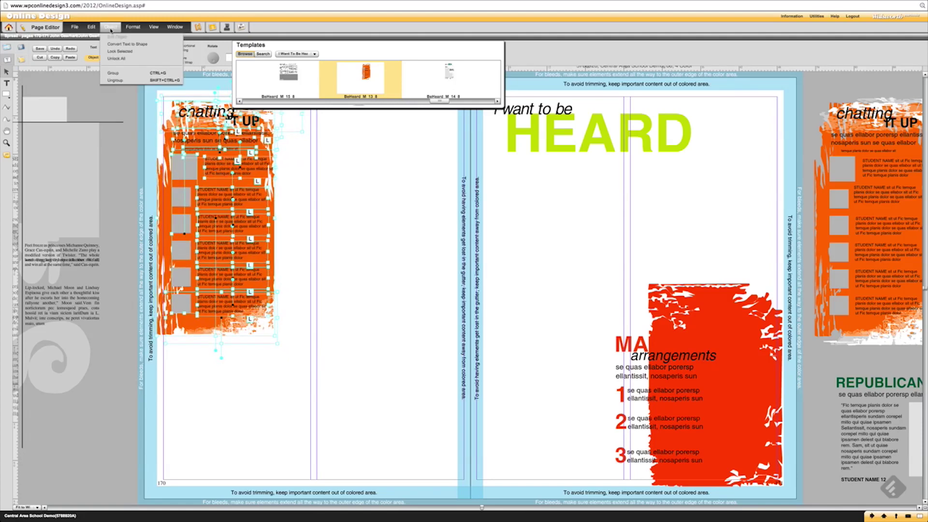
Step: Group the 'chatting IT UP' pieces and nudge the group slightly up and left
left_click(112, 74)
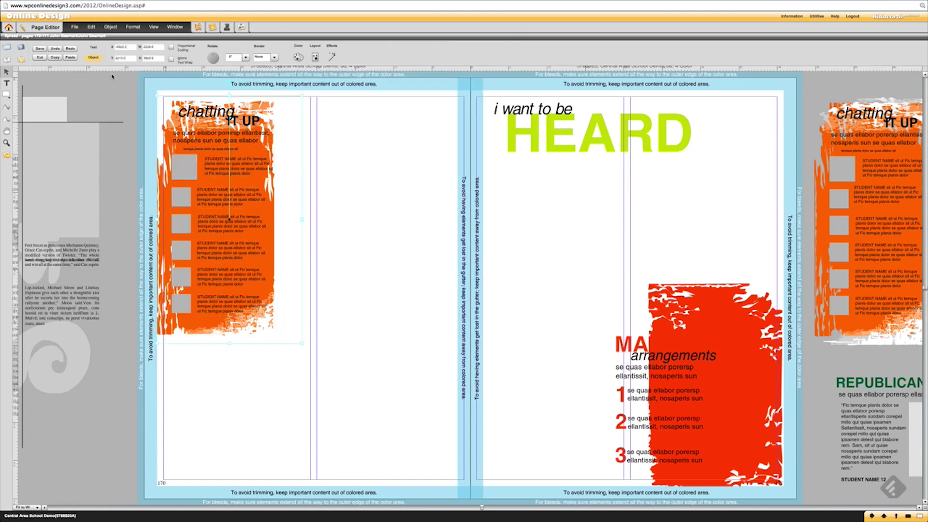
left_click_drag(208, 136, 203, 135)
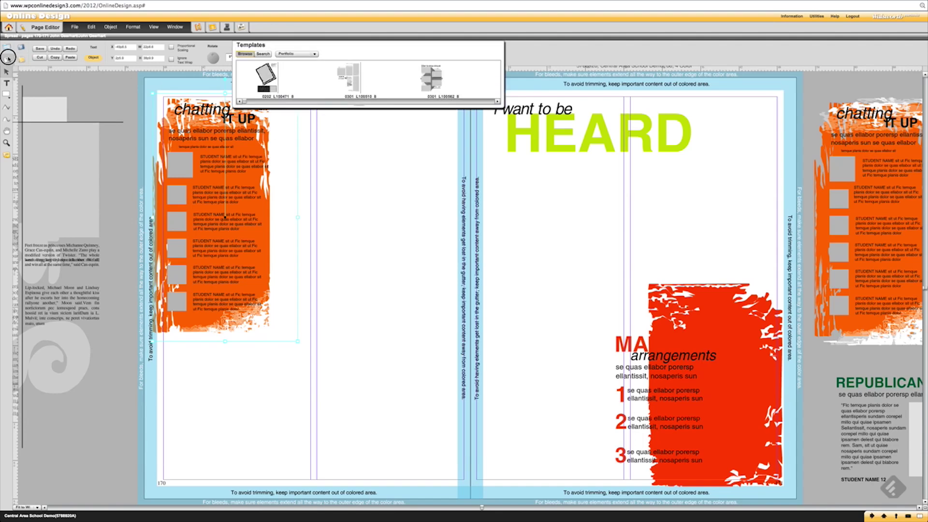
left_click(8, 58)
Step: Draw a grey rectangle and stretch it into a large box across both pages
left_click(8, 94)
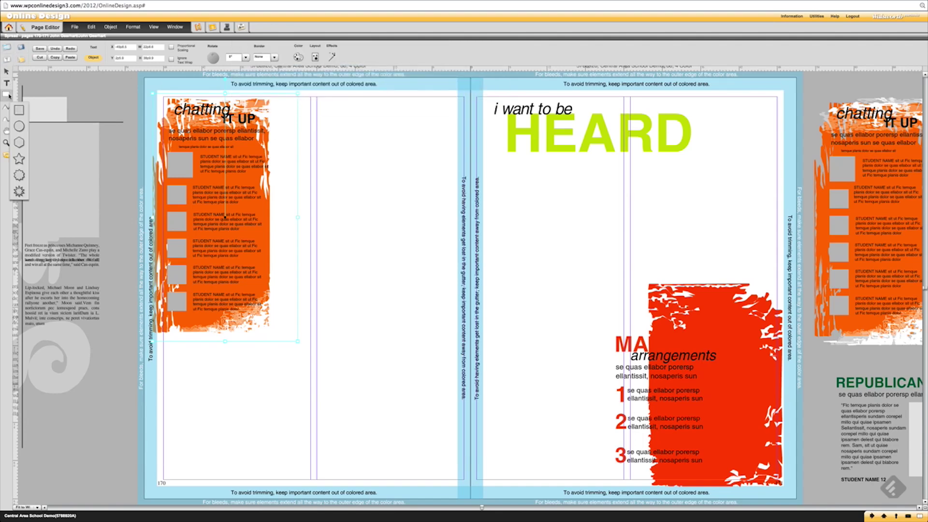
left_click(19, 110)
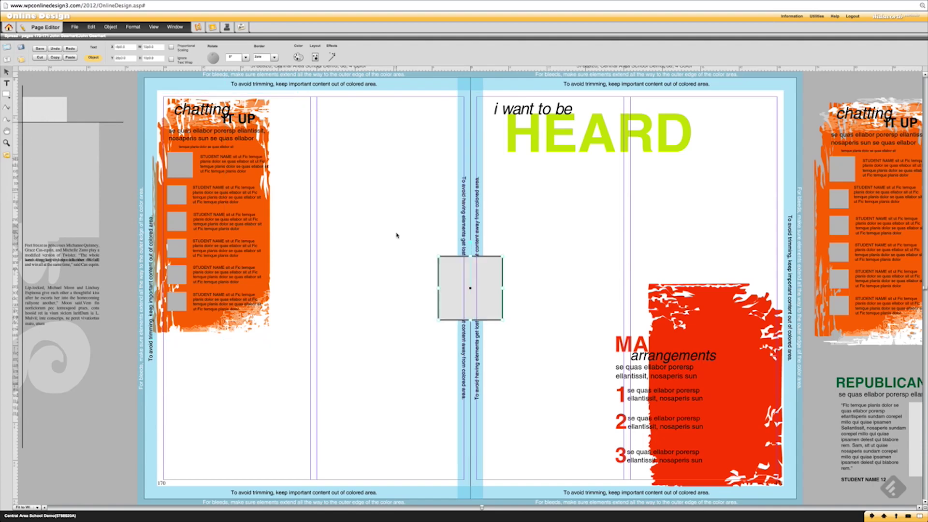
left_click_drag(453, 276, 290, 92)
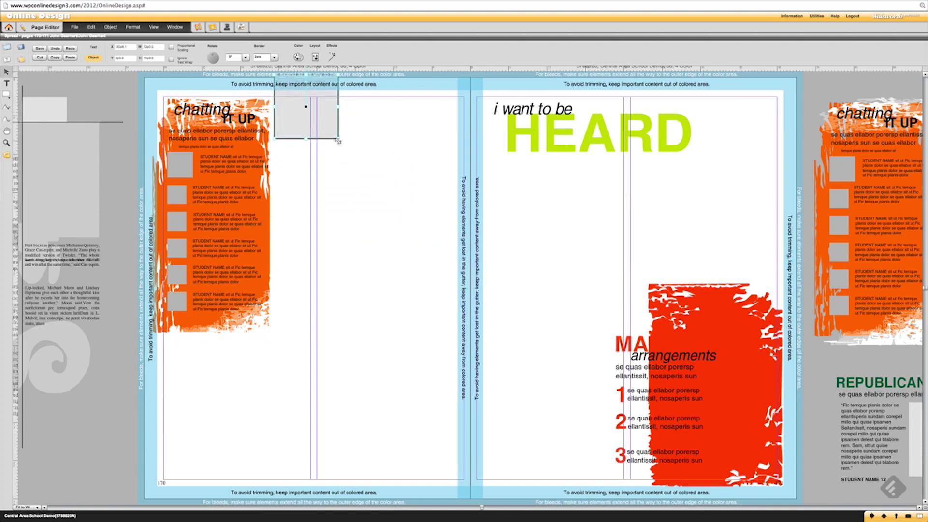
left_click_drag(337, 140, 613, 359)
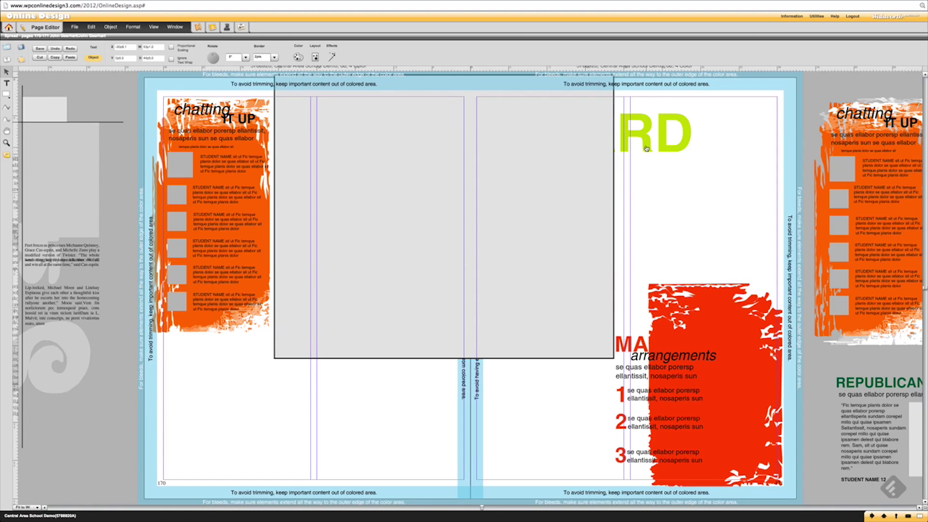
Step: Move the HEARD title onto the grey box, bring it to front, and shrink the red grunge shape
left_click_drag(645, 145, 642, 248)
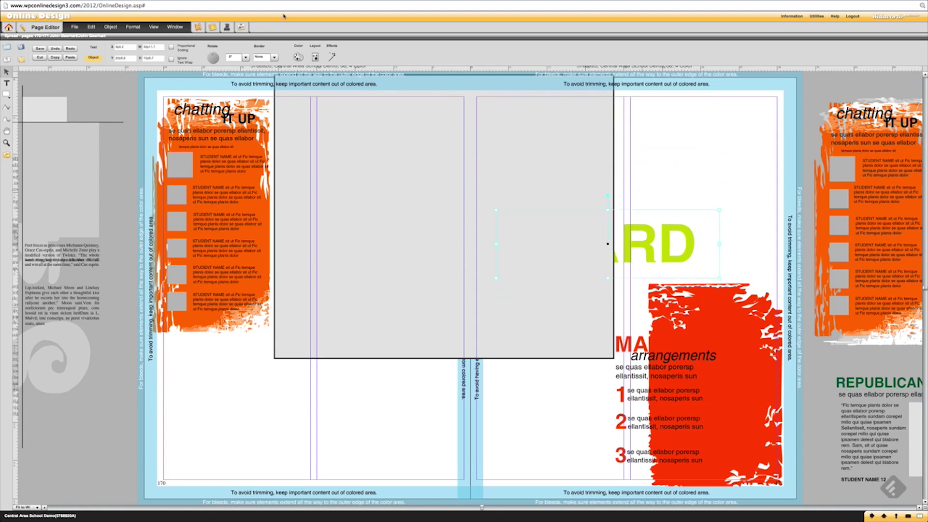
left_click(316, 58)
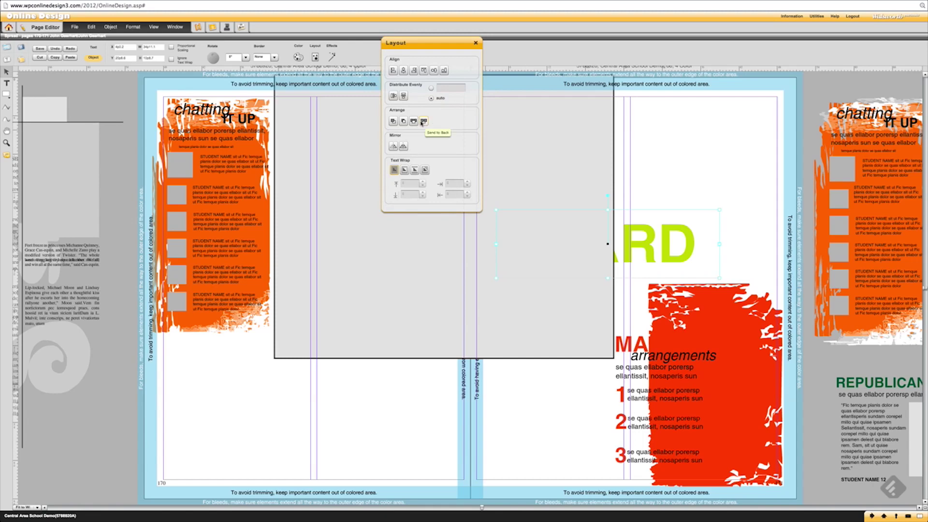
left_click(414, 122)
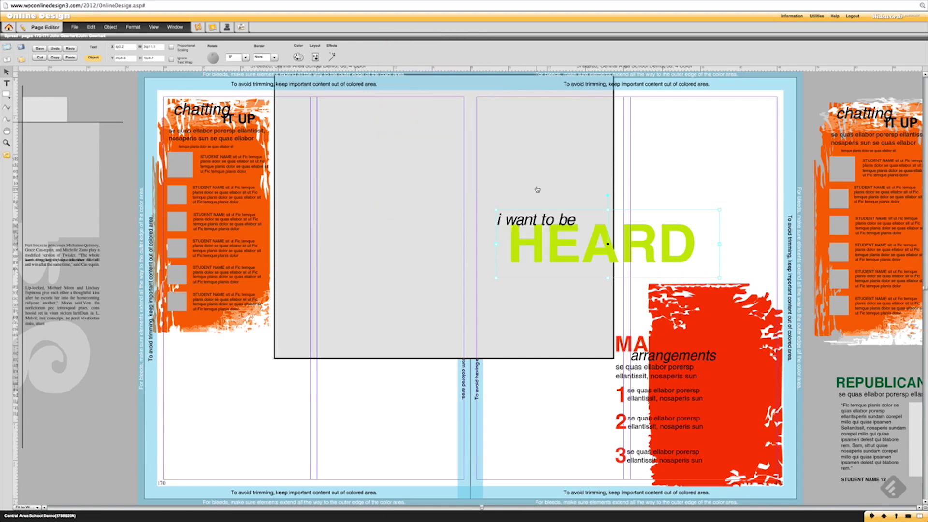
left_click(741, 334)
left_click_drag(772, 297, 736, 346)
Step: Shift the red shape right and draw a grey box sent behind the MAKING arrangements text
left_click_drag(727, 383, 765, 383)
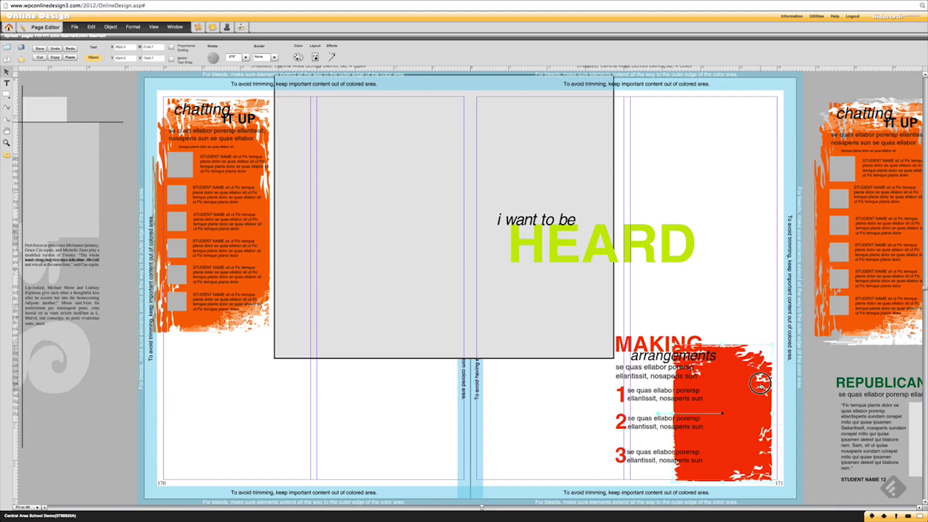
left_click(663, 382)
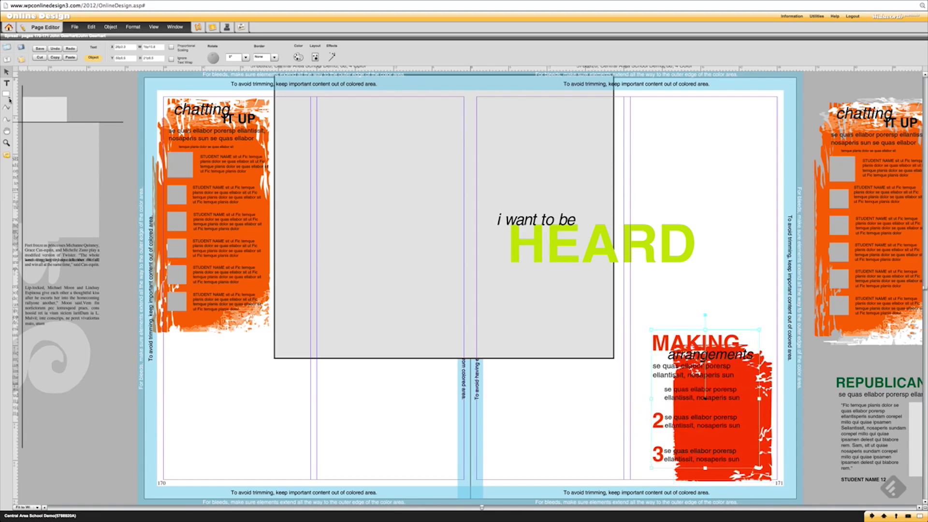
left_click(9, 98)
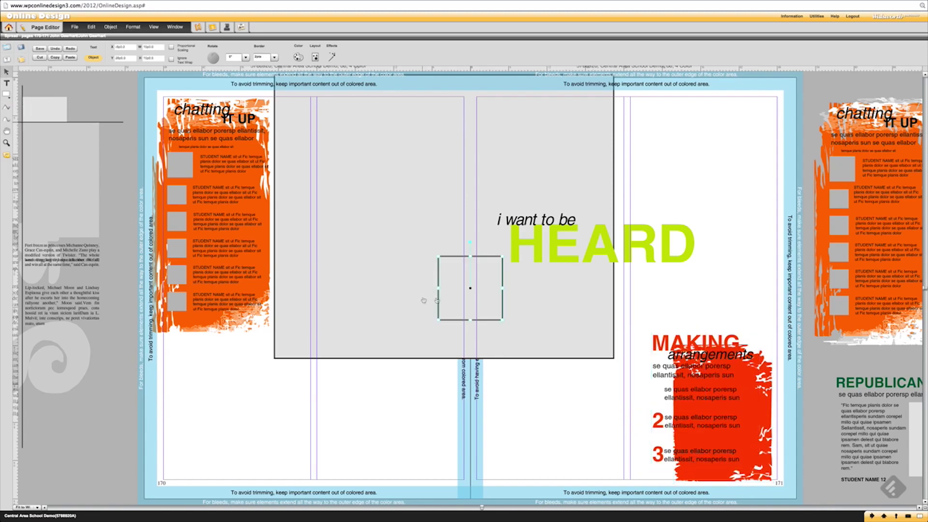
left_click_drag(502, 306, 746, 468)
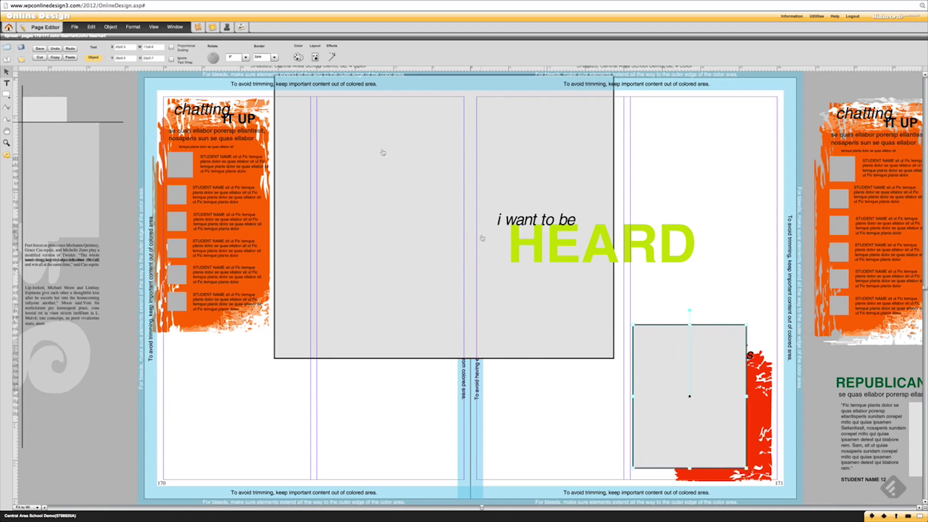
left_click(315, 57)
left_click(423, 121)
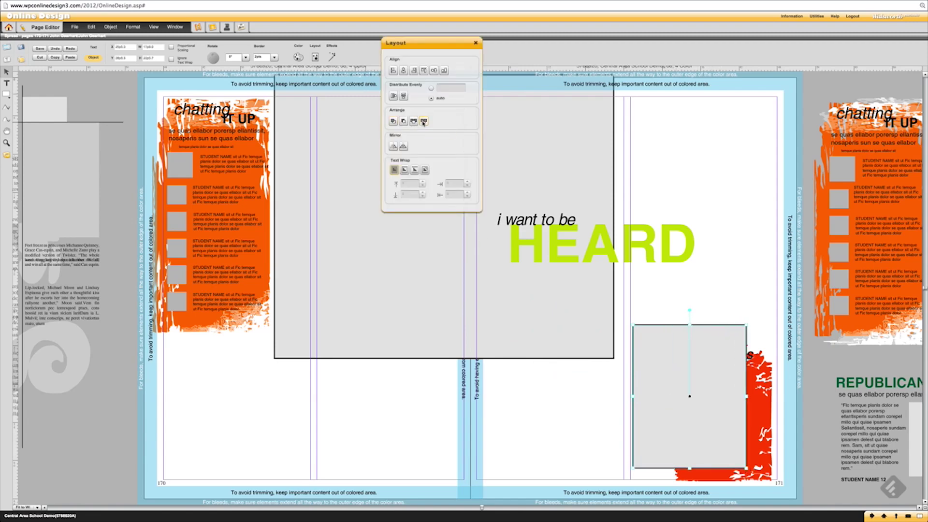
Step: Nudge the red grunge shape down-right and send it behind the grey box
left_click(759, 380)
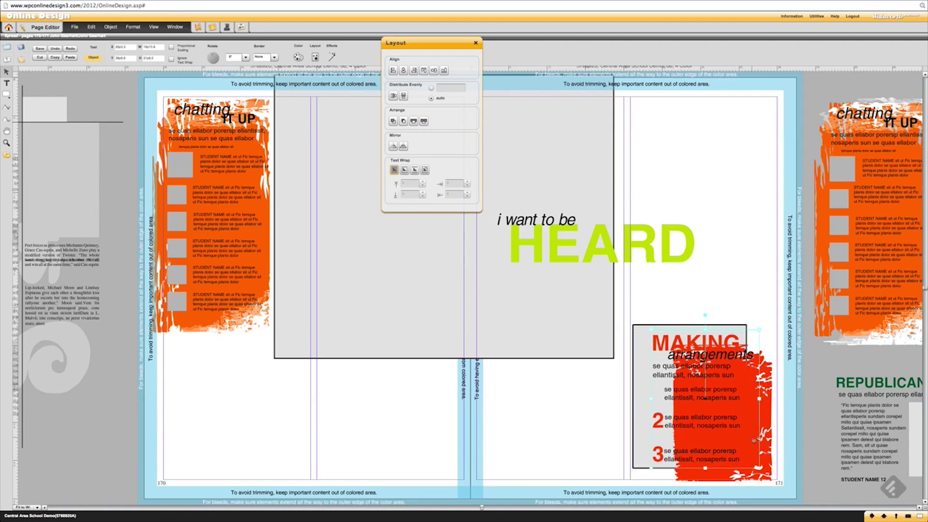
left_click_drag(753, 440, 767, 455)
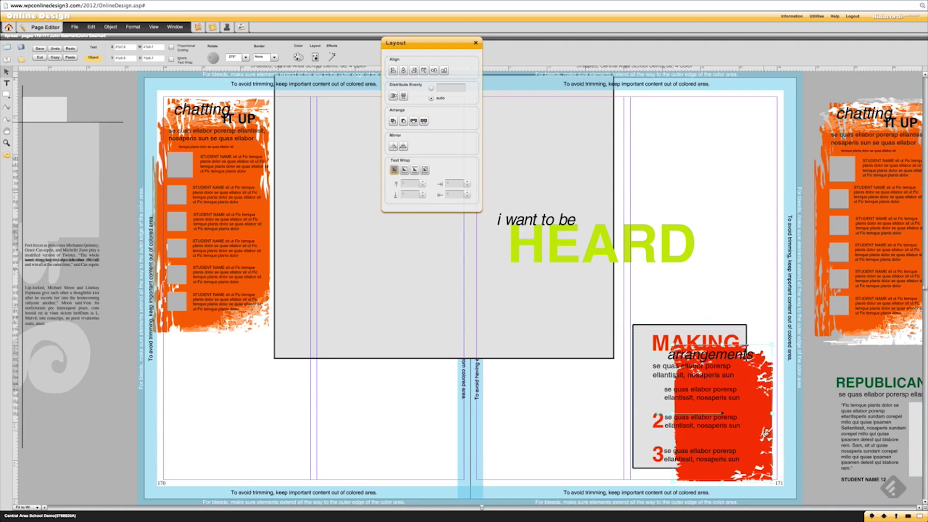
left_click(424, 121)
left_click(476, 43)
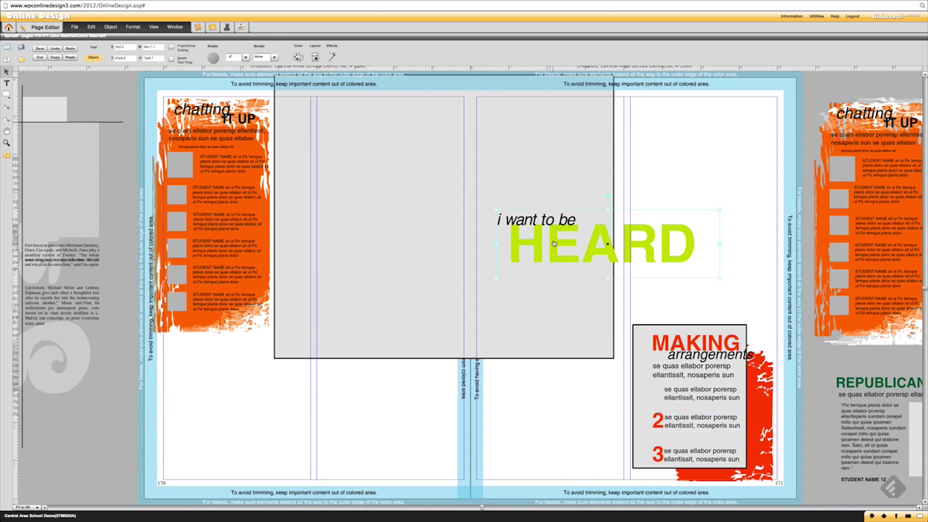
Step: Lower the HEARD title and position the block along the bottom of page 170
left_click_drag(553, 243, 556, 282)
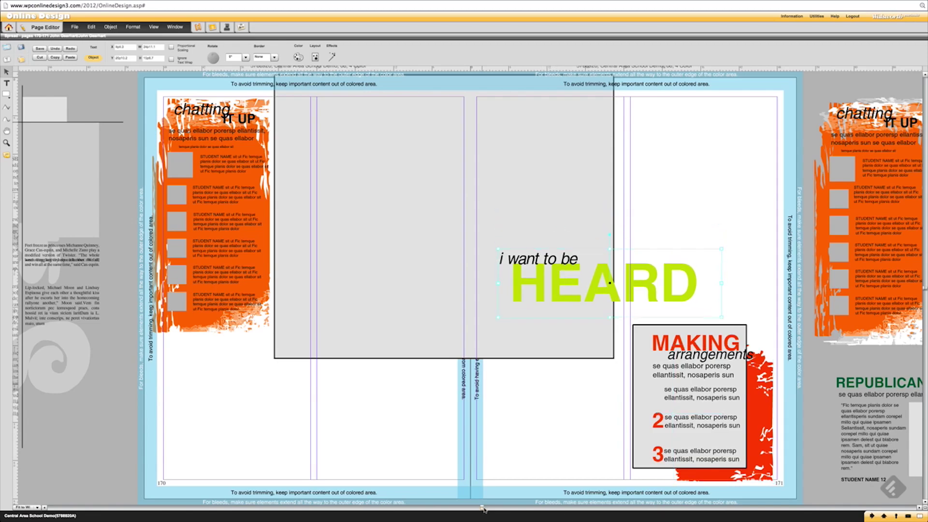
left_click_drag(483, 509, 662, 484)
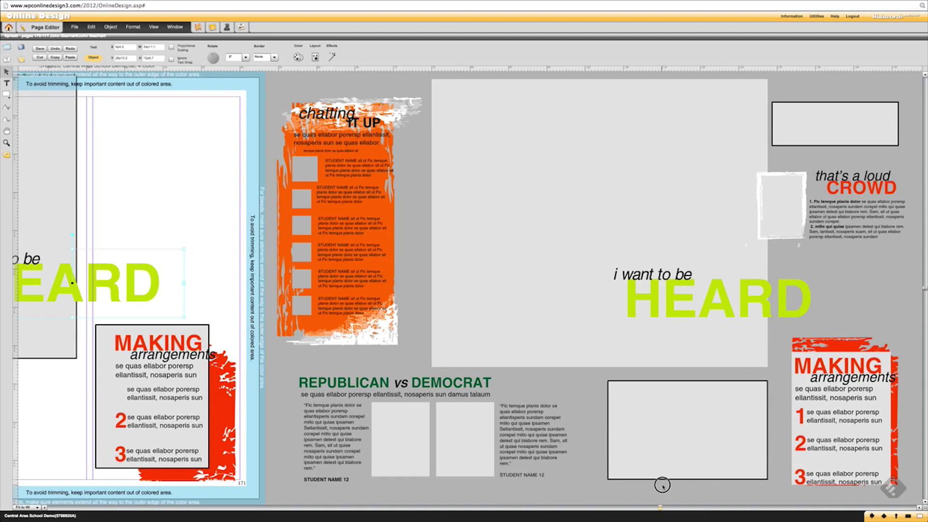
left_click_drag(662, 484, 514, 492)
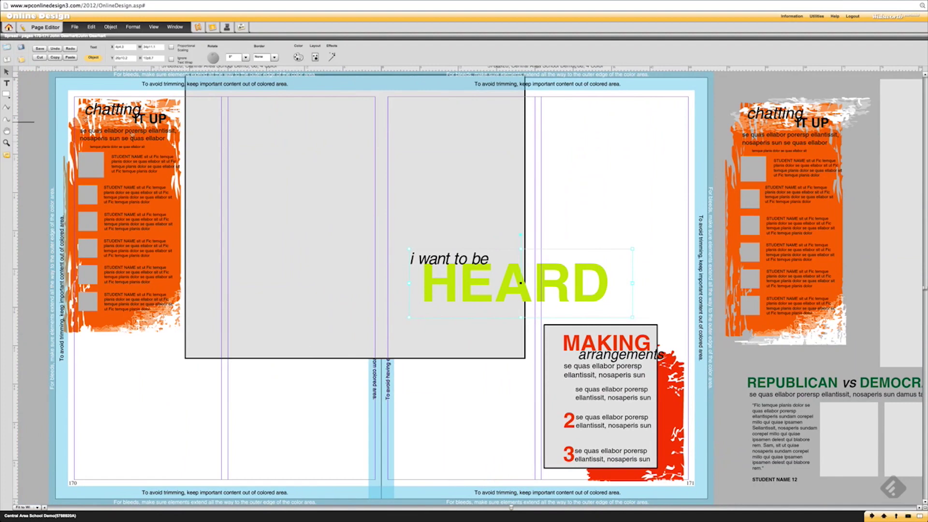
Step: Place the BeHeard M 08 piece from the I Want To Be Heard templates onto the spread
left_click(7, 60)
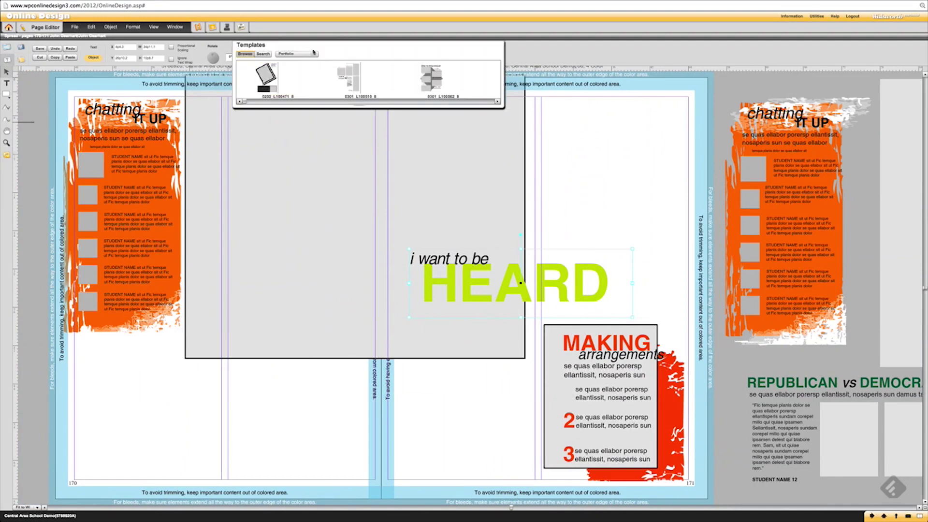
left_click(315, 54)
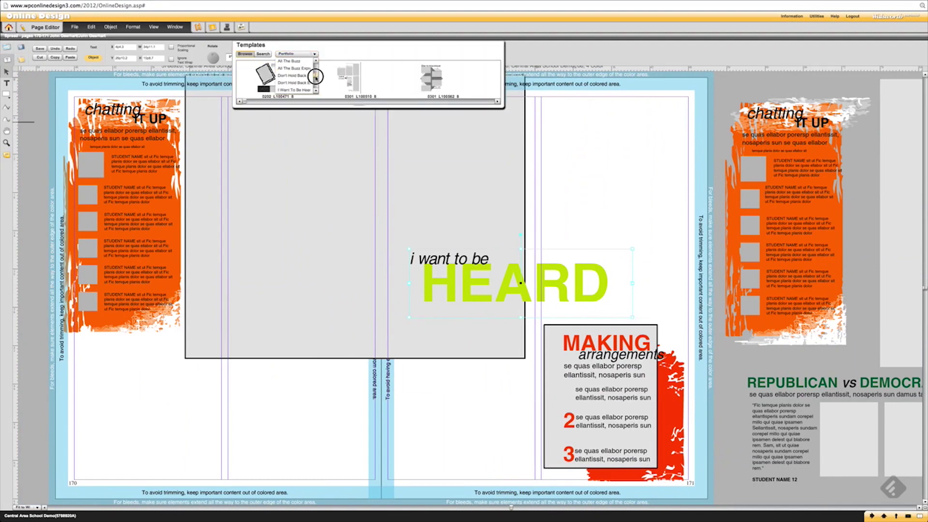
scroll(314, 80, "down", 1)
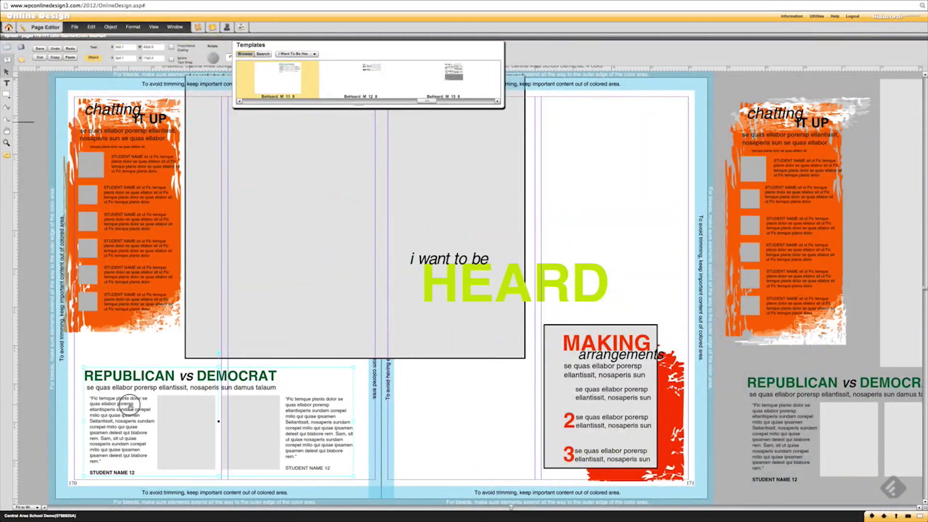
left_click(689, 65)
left_click_drag(461, 68, 641, 152)
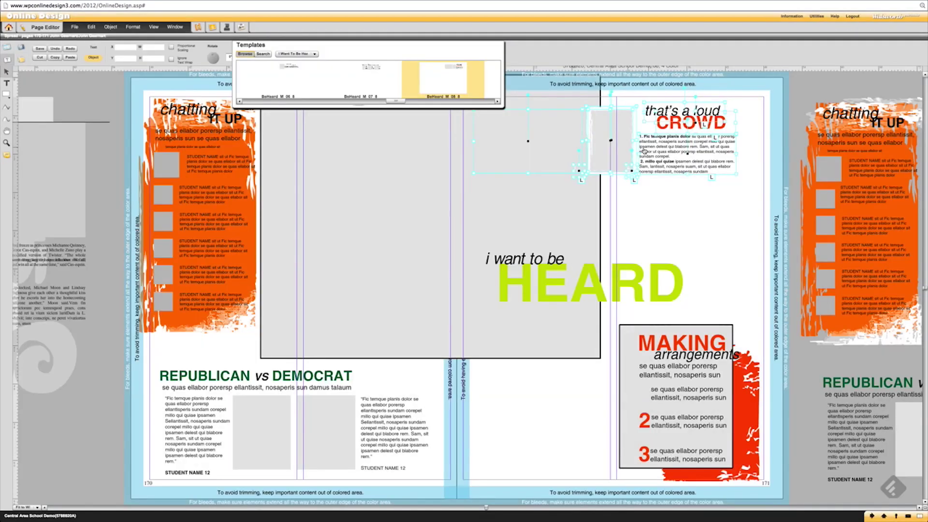
Step: Move the 'that's a loud CROWD' heading, text and frame together about 120 px lower
left_click(689, 198)
left_click(557, 138)
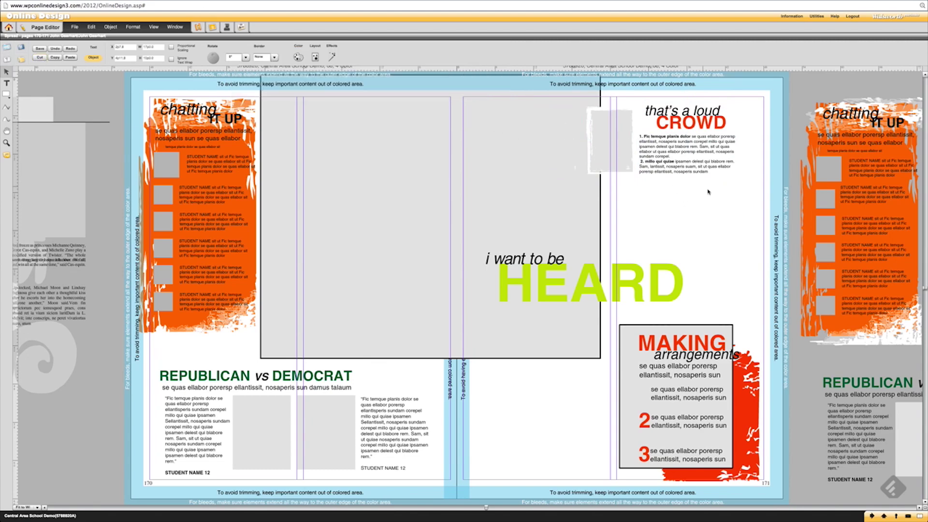
left_click_drag(709, 193, 627, 103)
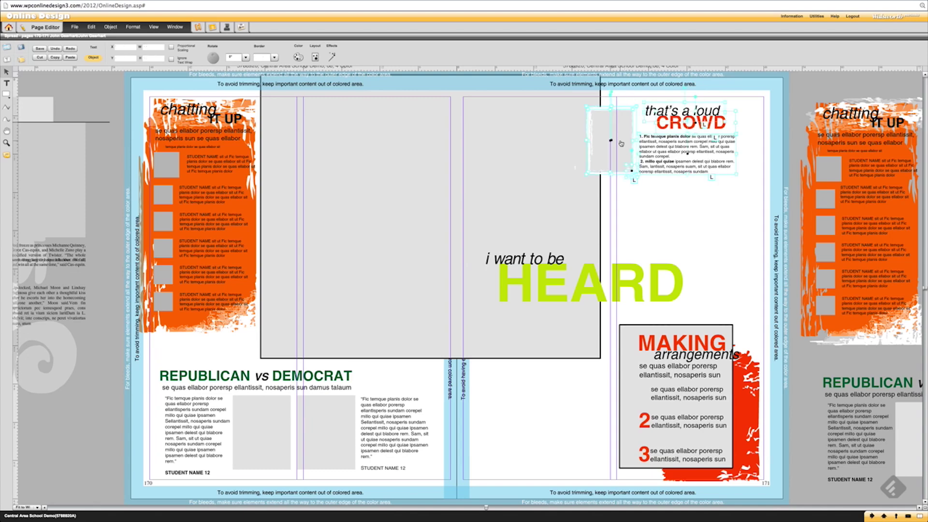
left_click_drag(621, 138, 628, 213)
left_click(626, 121)
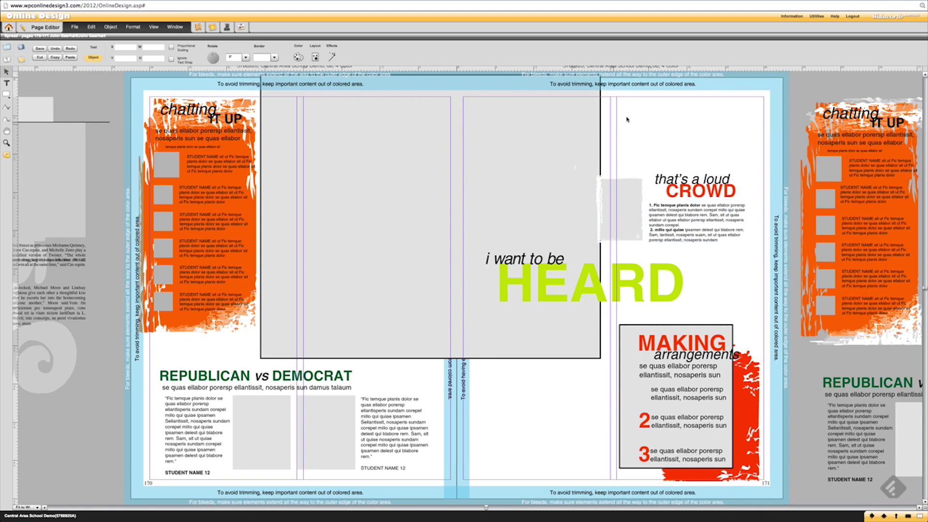
Step: Draw a rectangle and resize it into a short bar along the top of the right page
left_click(6, 84)
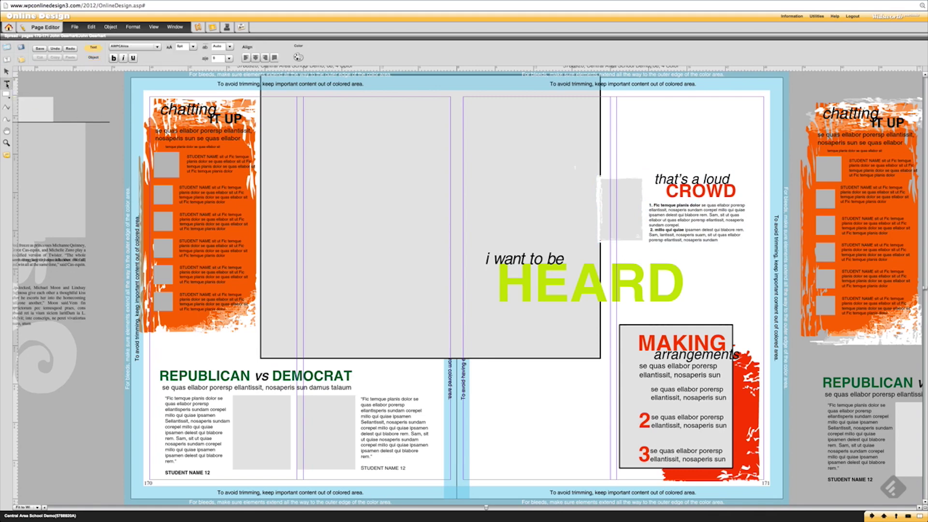
left_click(7, 95)
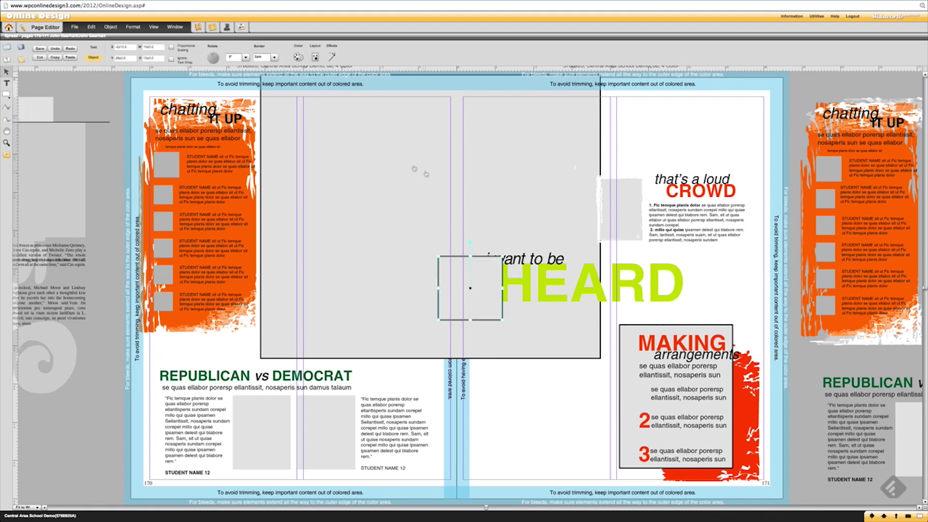
left_click_drag(466, 262, 634, 94)
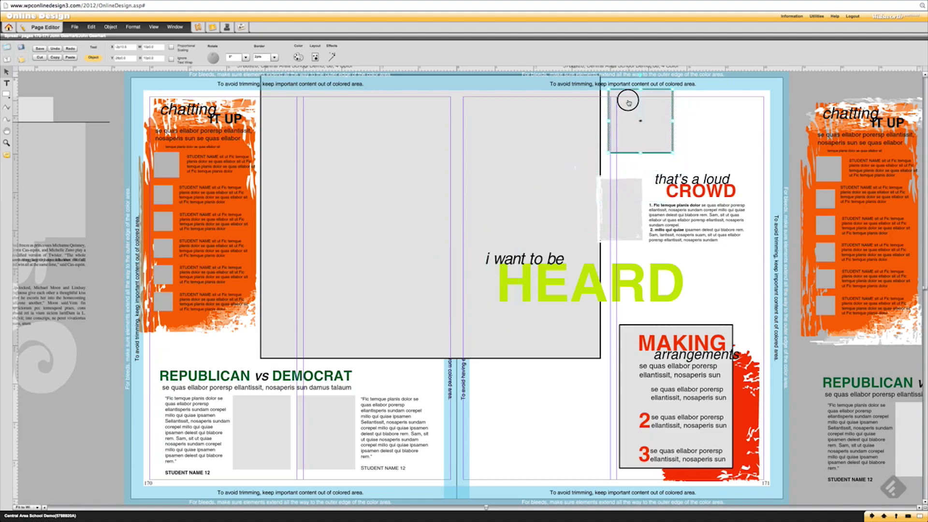
left_click_drag(674, 153, 764, 110)
left_click_drag(485, 507, 494, 484)
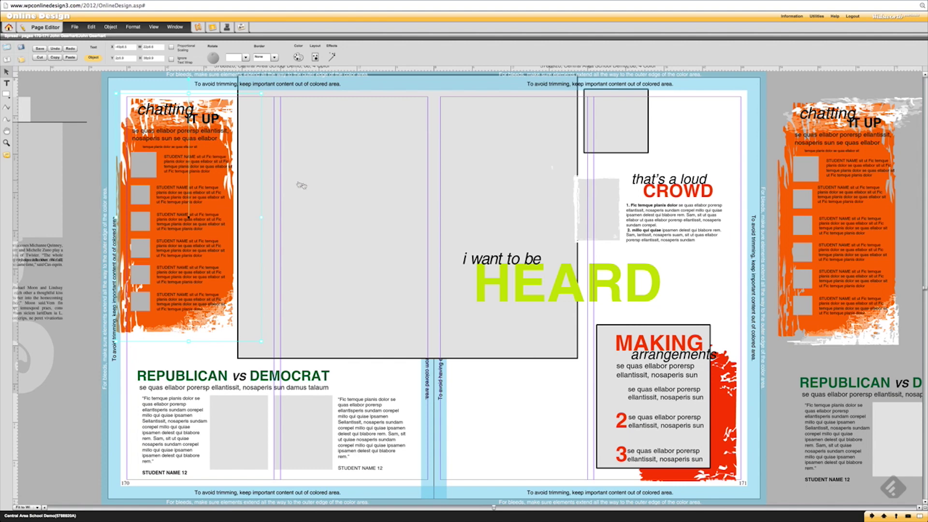
Step: Nudge the orange chatting IT UP block and the large grey photo frame slightly left
left_click(311, 190)
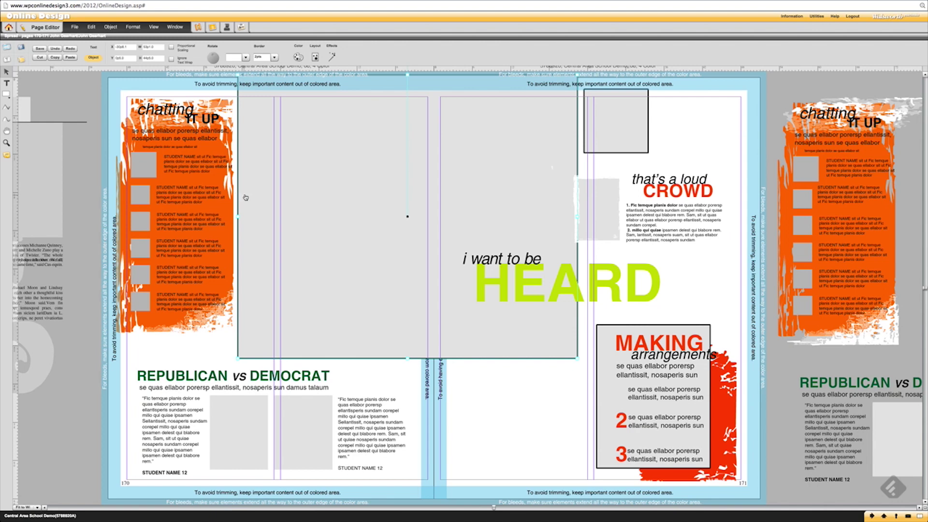
left_click_drag(187, 164, 184, 161)
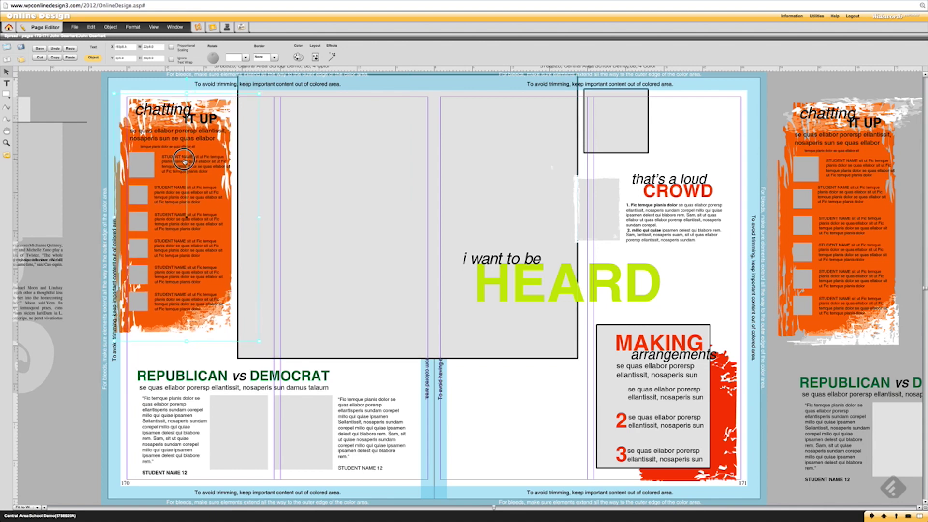
left_click(277, 180)
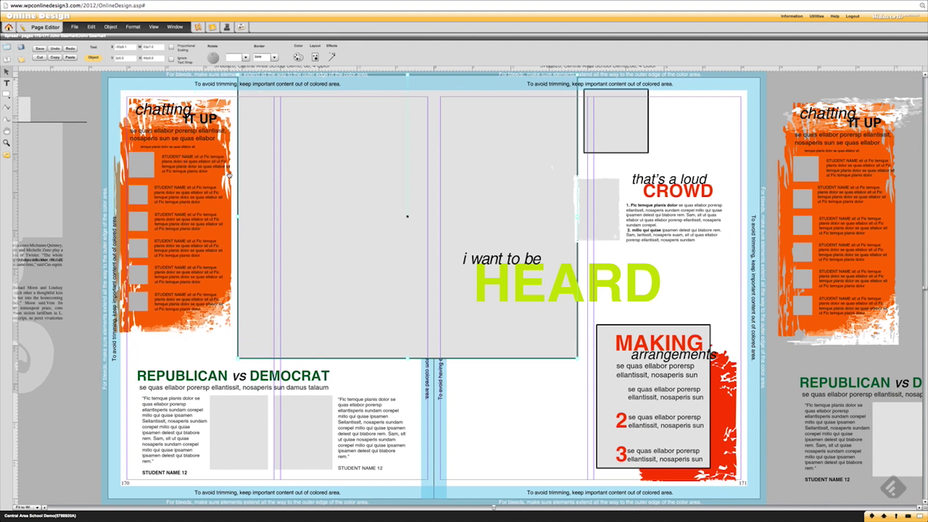
left_click_drag(248, 180, 247, 181)
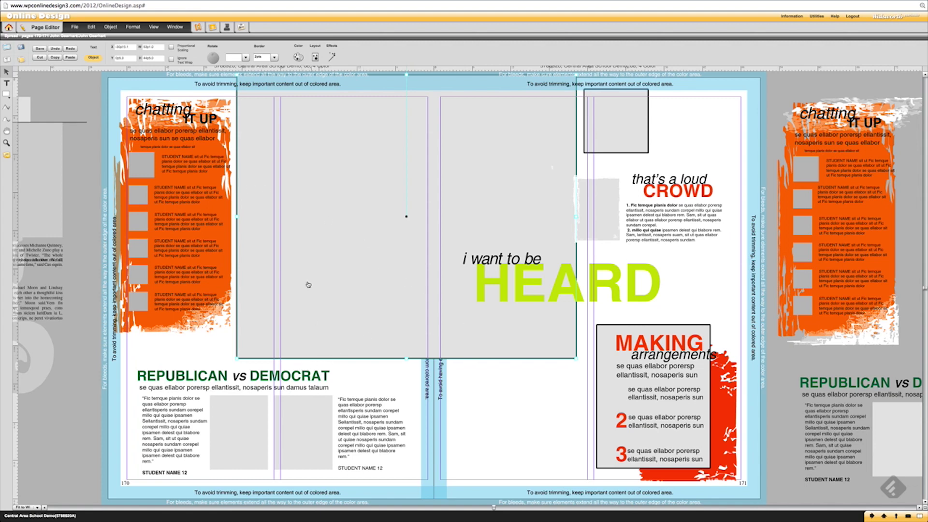
left_click(155, 28)
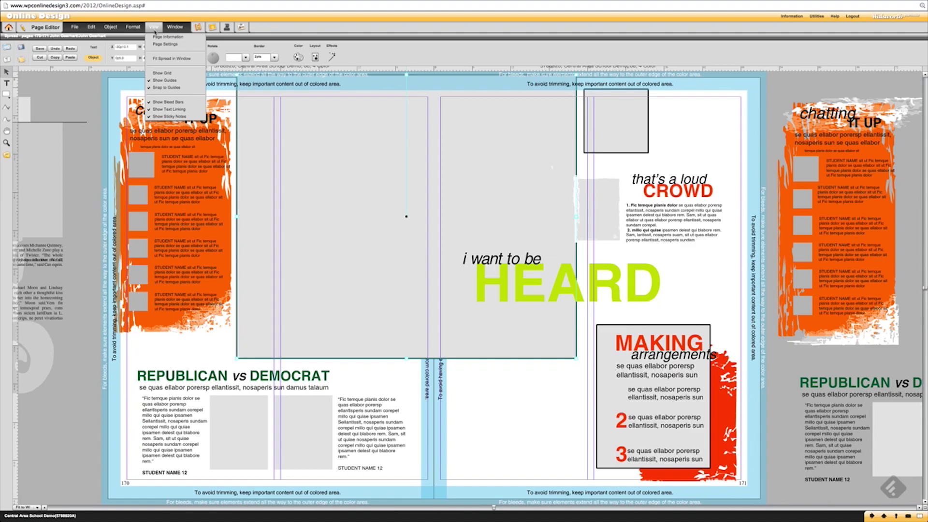
Step: Turn on Show Grid under Page Settings > Grid & Guides and save
left_click(165, 44)
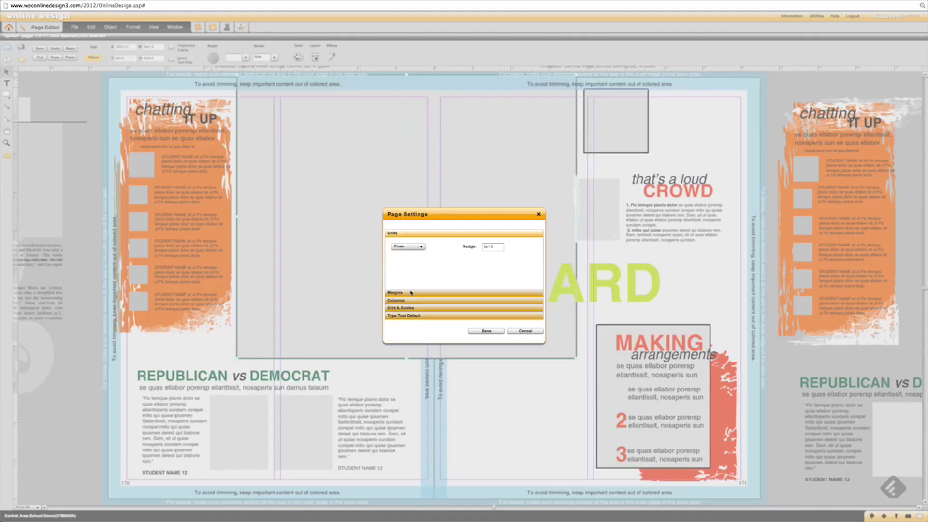
left_click(408, 307)
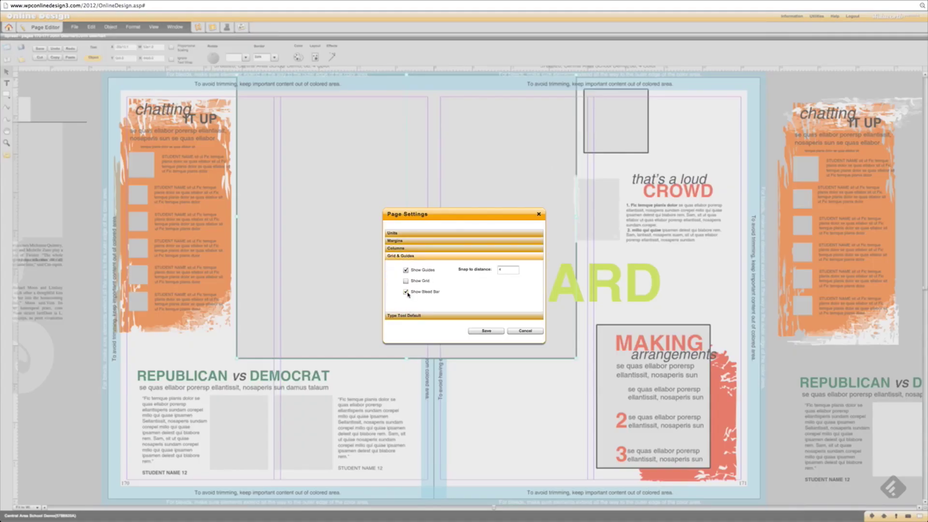
left_click(487, 332)
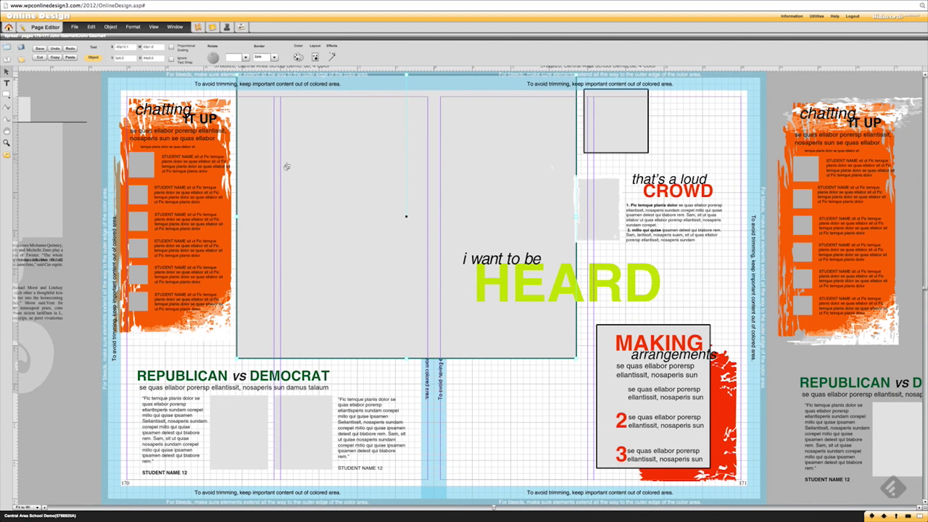
Step: Widen the large grey frame to the right and stretch the top-right frame into a wide, short bar
left_click_drag(259, 193, 264, 191)
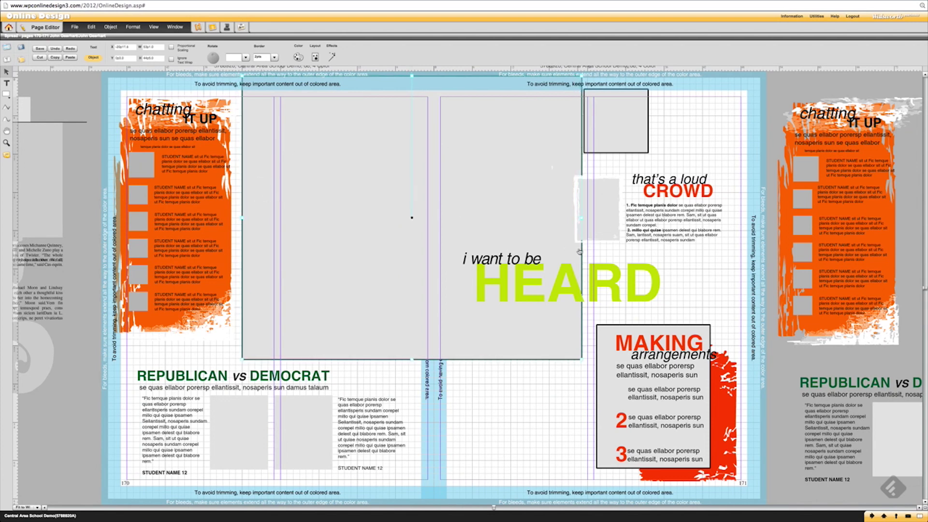
left_click_drag(582, 218, 603, 218)
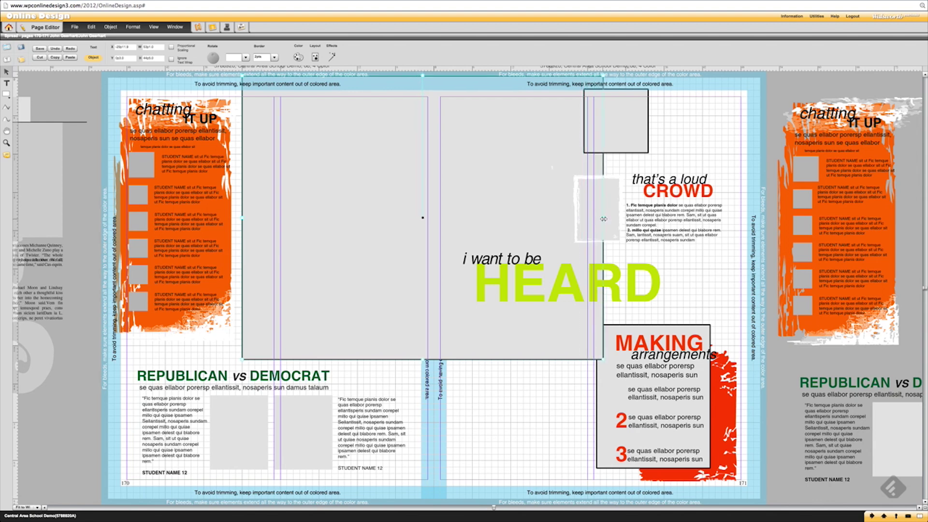
left_click_drag(634, 115, 657, 118)
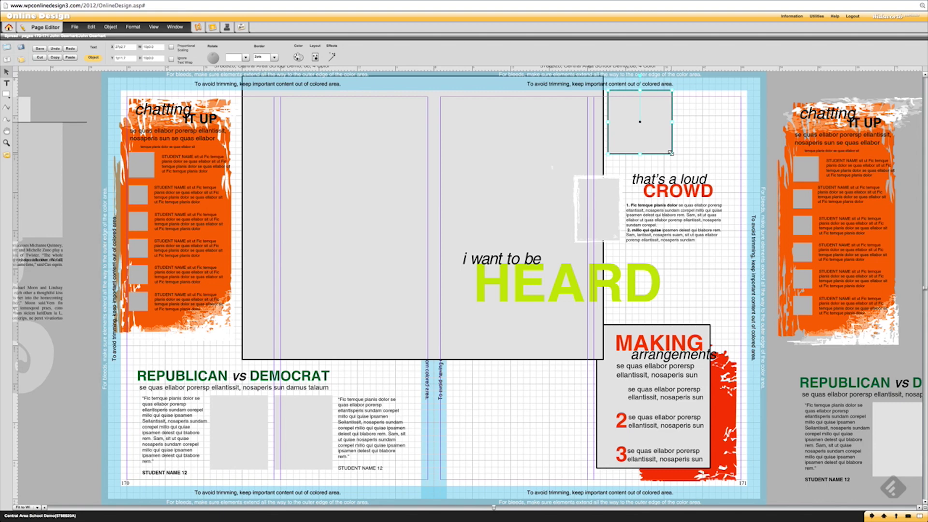
left_click_drag(670, 153, 737, 127)
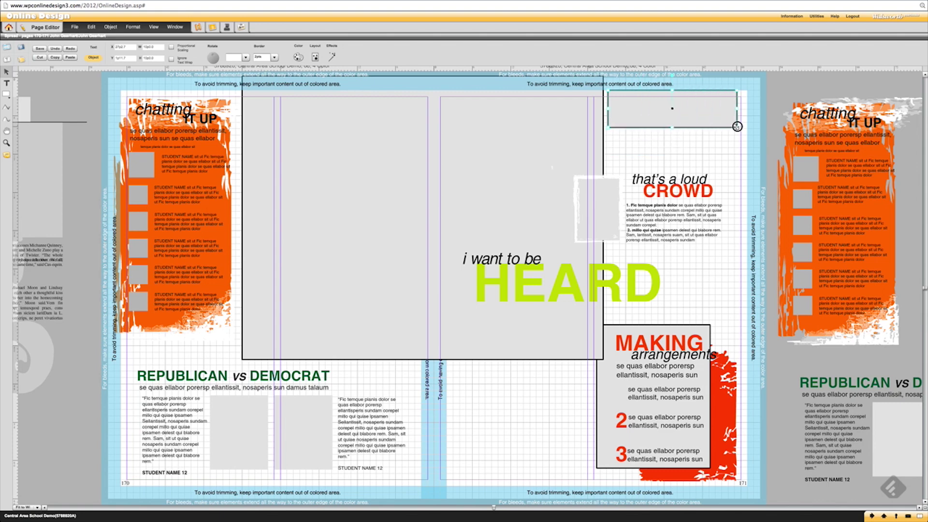
Step: Set the border to None on both the large grey frame and the top-right bar
left_click(530, 148)
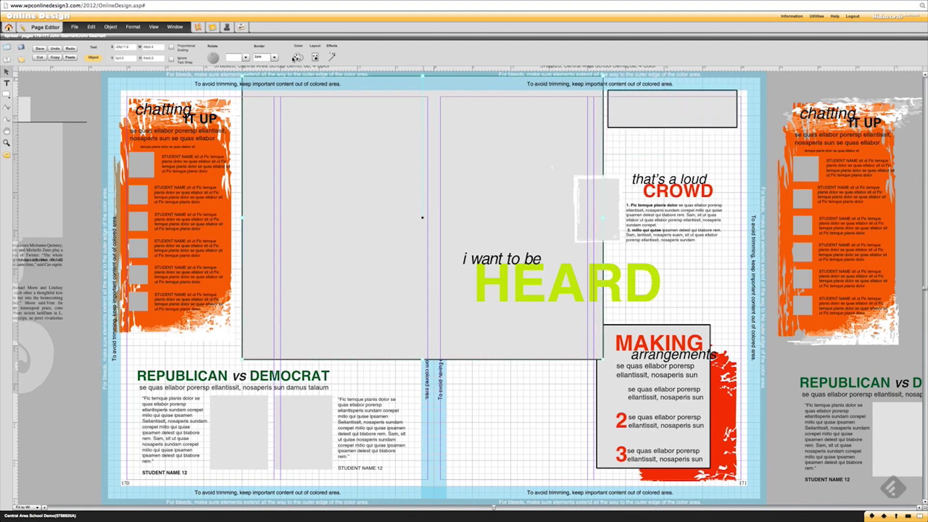
left_click(274, 57)
left_click(263, 67)
left_click(691, 116)
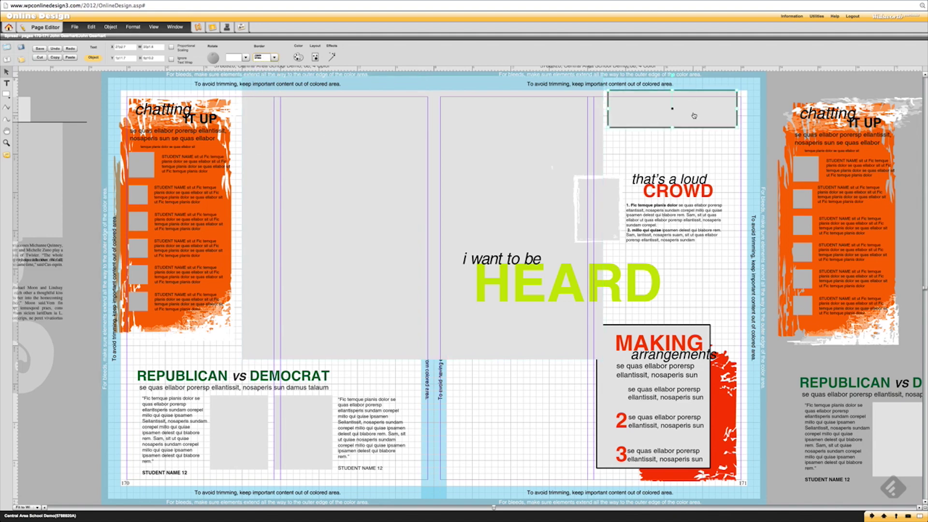
left_click(274, 57)
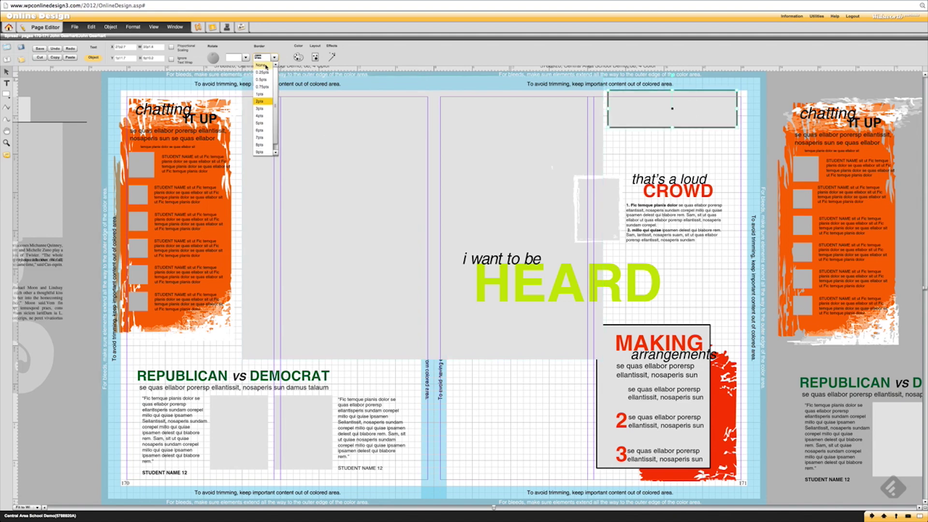
left_click(263, 97)
left_click(655, 129)
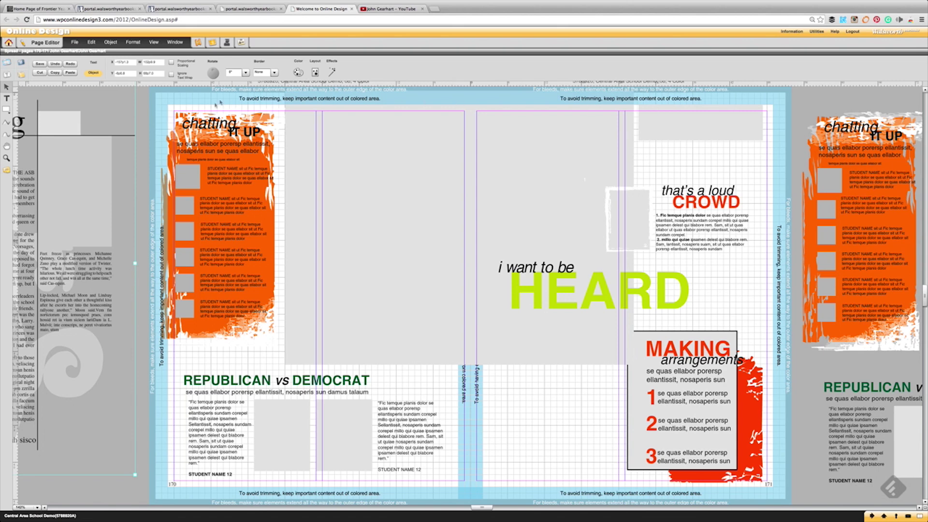
Step: Marquee-select every element on spread 170–171 and drag it all onto the right pasteboard
left_click(211, 114)
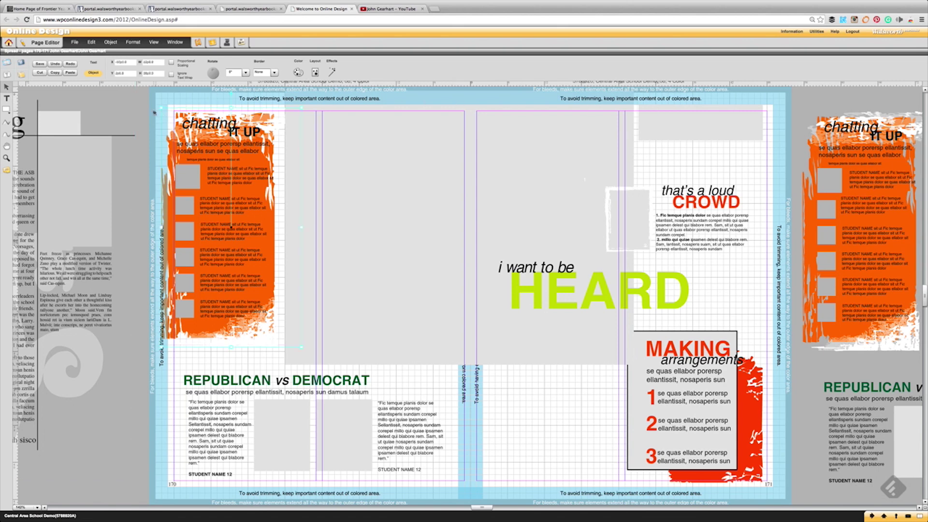
left_click_drag(147, 99, 823, 501)
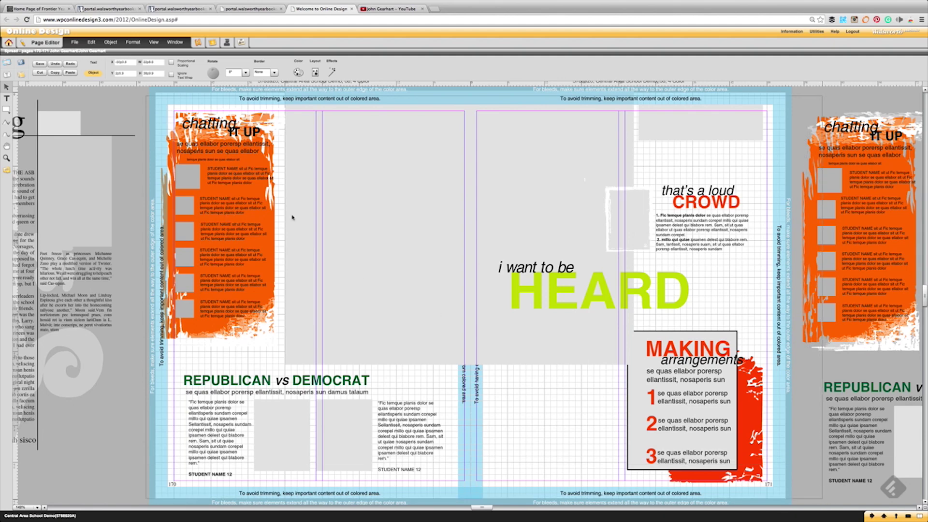
left_click_drag(292, 217, 922, 209)
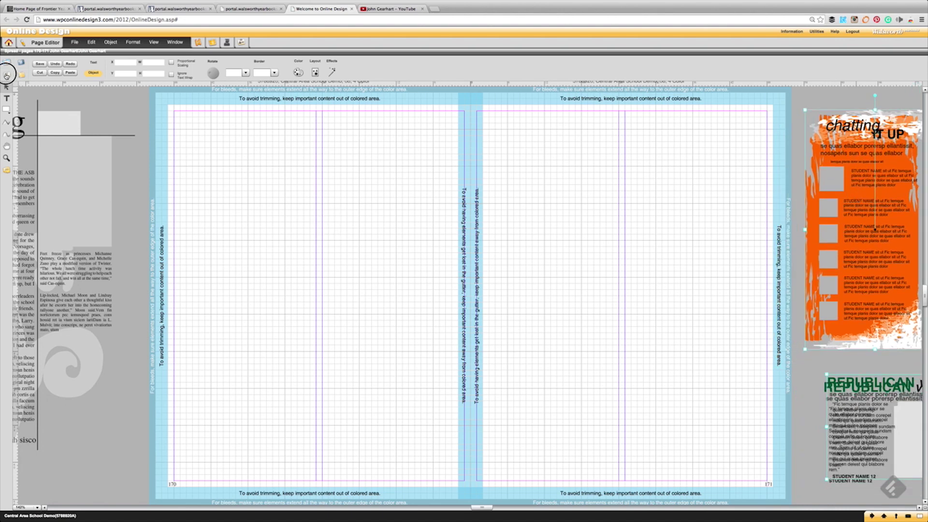
Step: Place the first I Want To Be Heard template, HELPING hands, from the Templates panel onto the spread
left_click(21, 75)
left_click(314, 69)
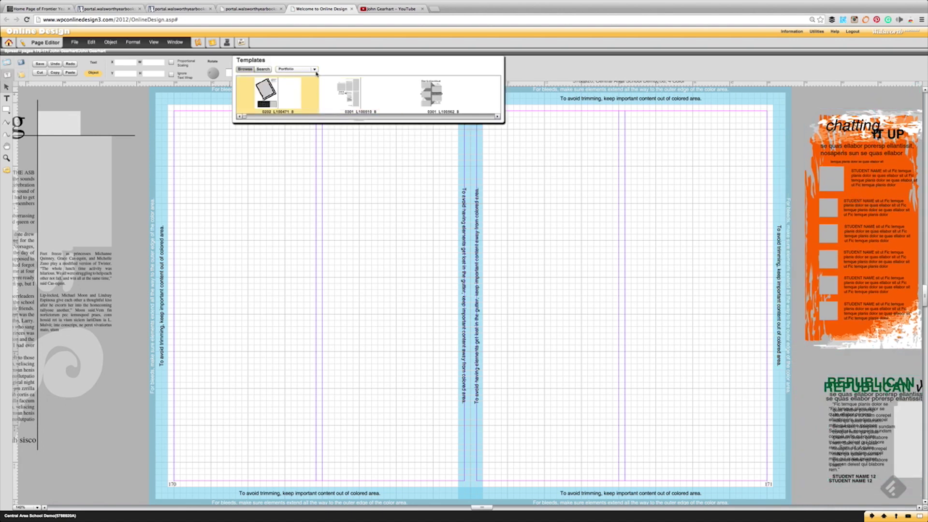
scroll(316, 86, "down", 3)
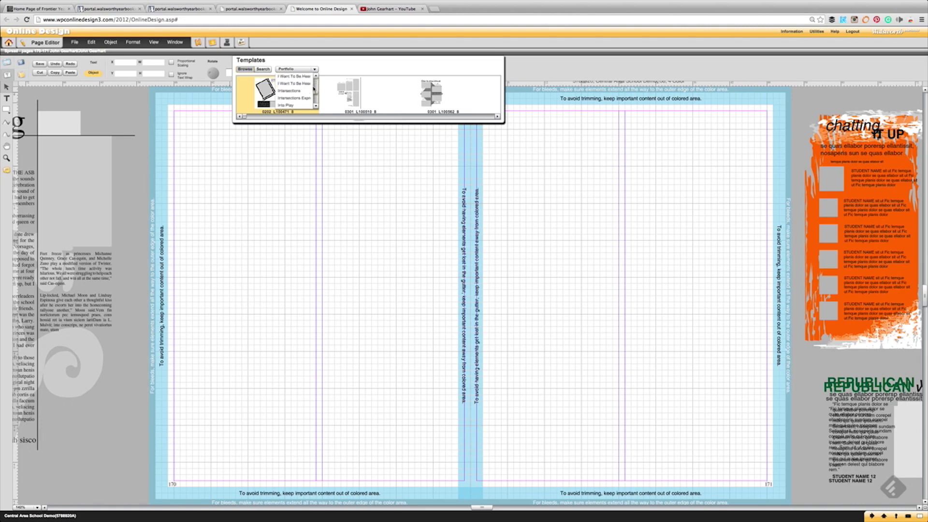
left_click(309, 76)
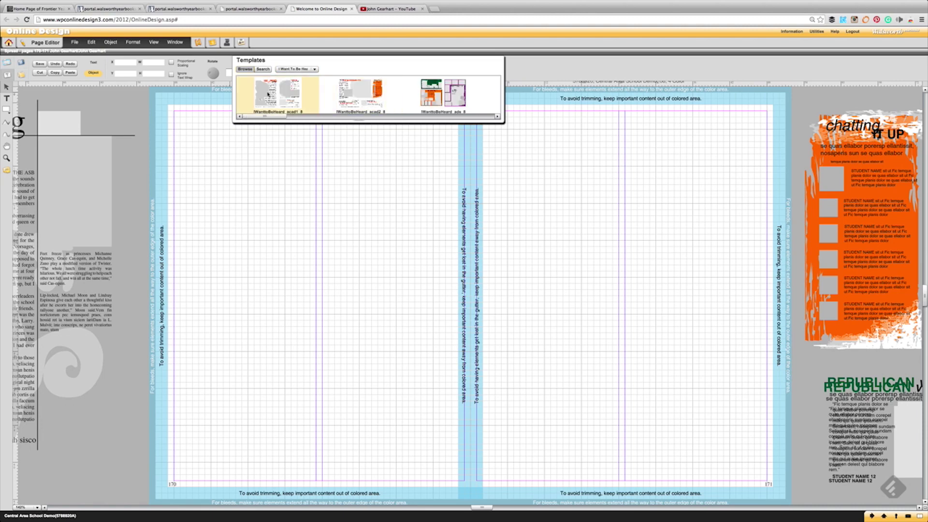
left_click_drag(268, 94, 274, 181)
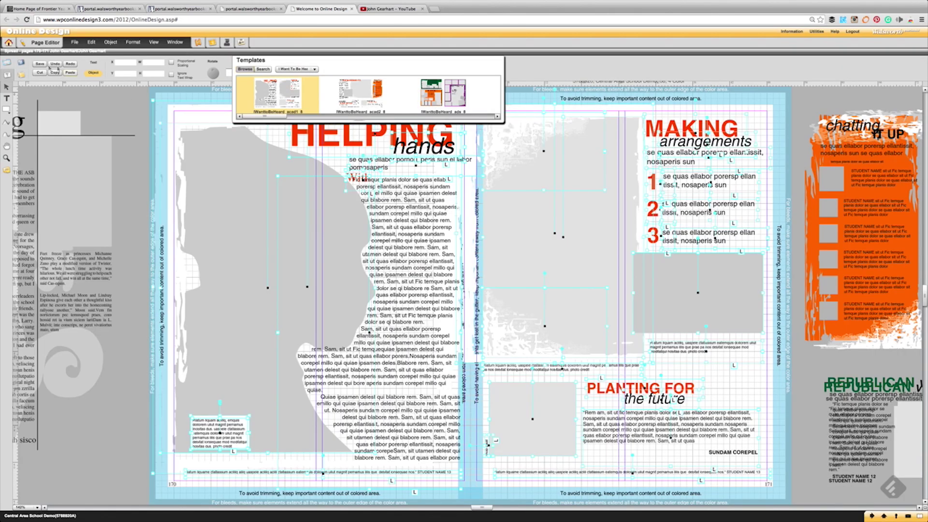
Step: Close the Templates panel and select the template's HELPING hands, grunge photo and MAKING arrangements frames in turn
left_click(7, 75)
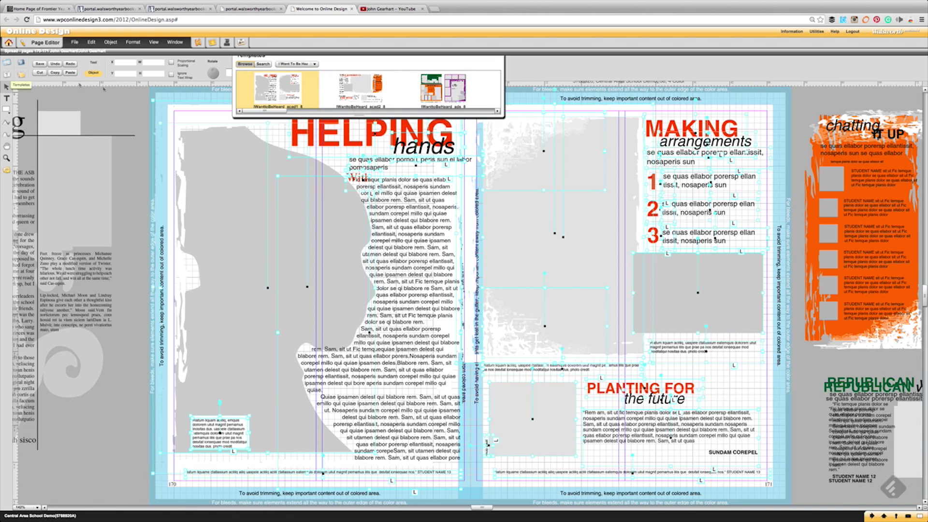
left_click(135, 117)
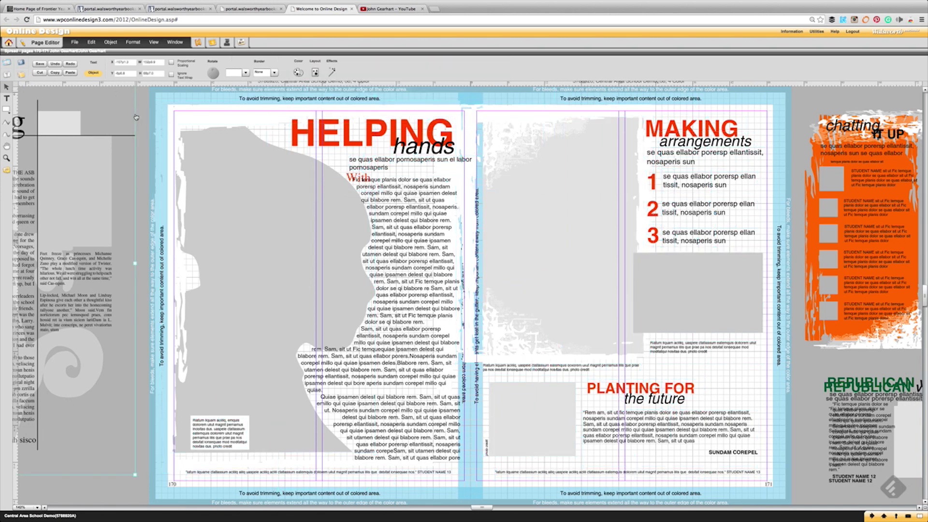
left_click(357, 137)
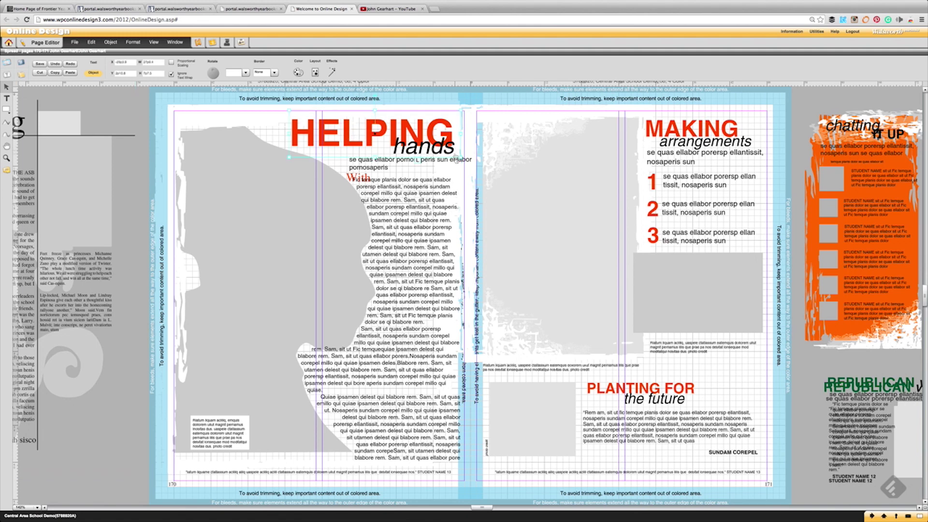
left_click(552, 165)
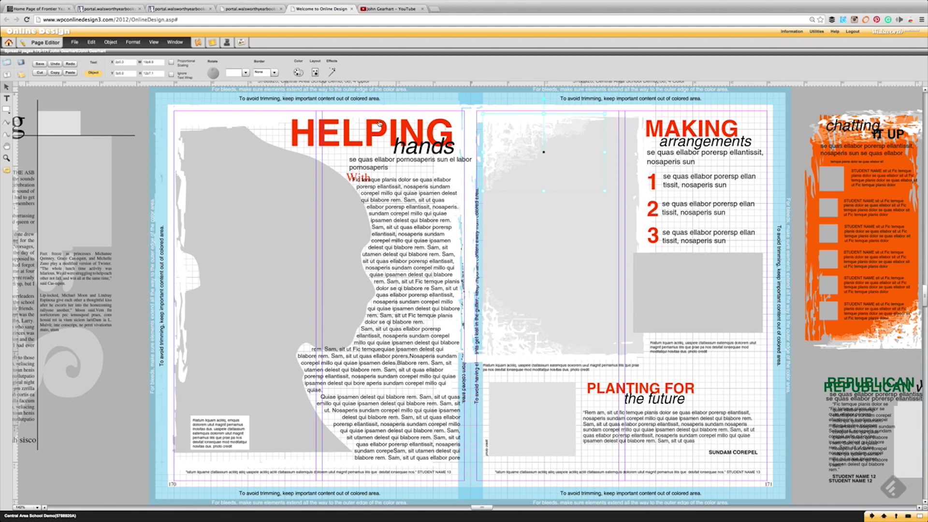
left_click(662, 135)
left_click(529, 391)
Step: Nudge the empty photo frame beneath PLANTING FOR into place, undoing an earlier move
left_click_drag(530, 392, 546, 392)
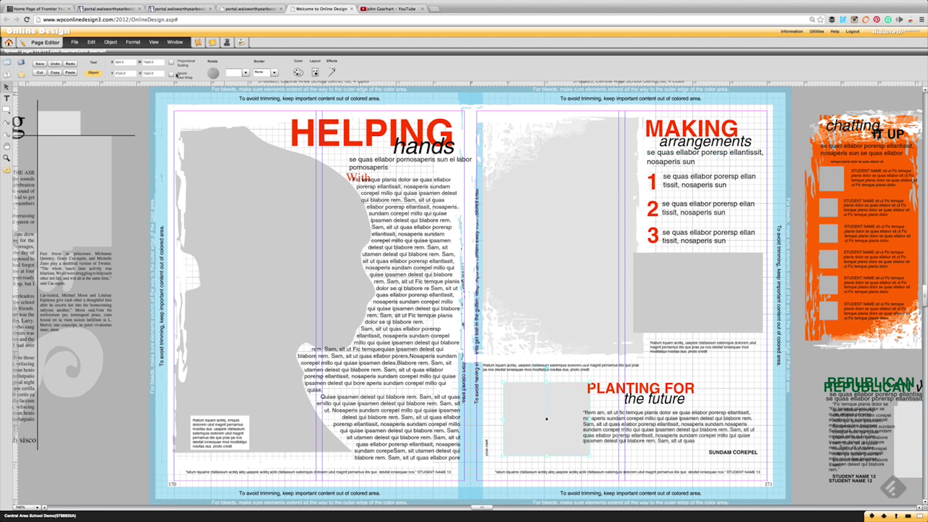
left_click(55, 64)
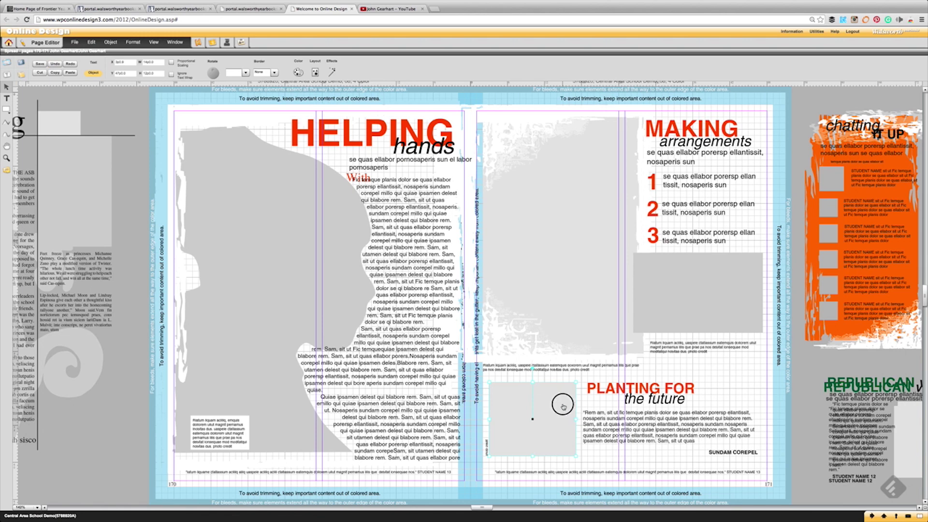
left_click_drag(563, 405, 570, 402)
left_click(407, 309)
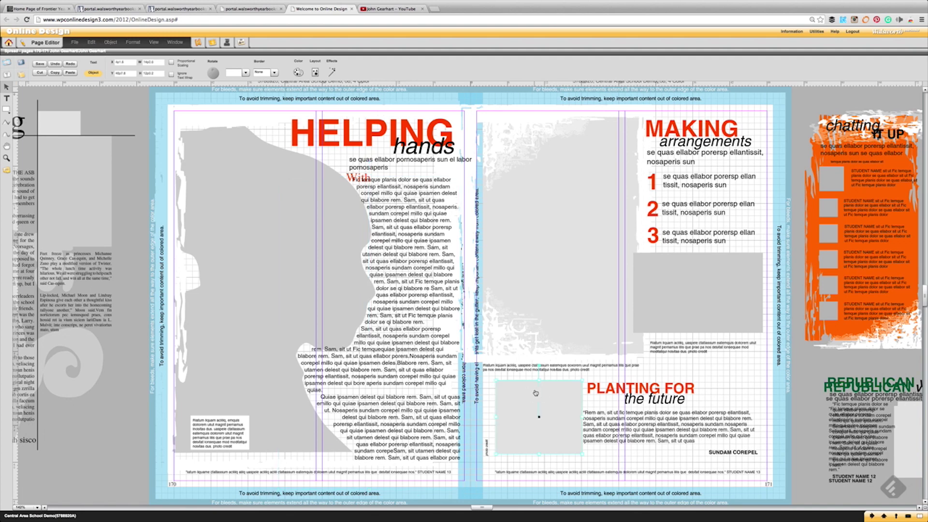
left_click(532, 398)
left_click_drag(531, 398, 527, 399)
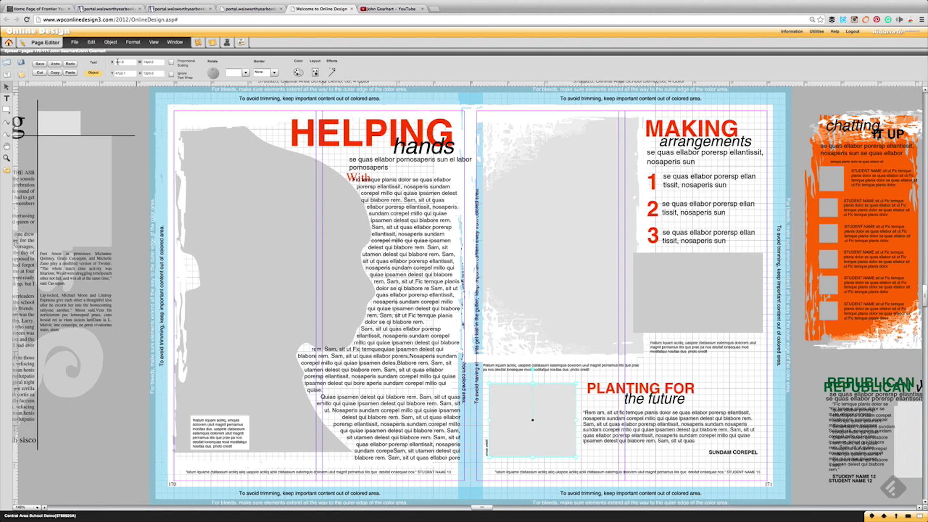
Step: Select the PLANTING FOR headline frame, then close the Online Design tab to return to the catalog PDF
left_click(670, 390)
left_click(671, 391)
key("ctrl+w")
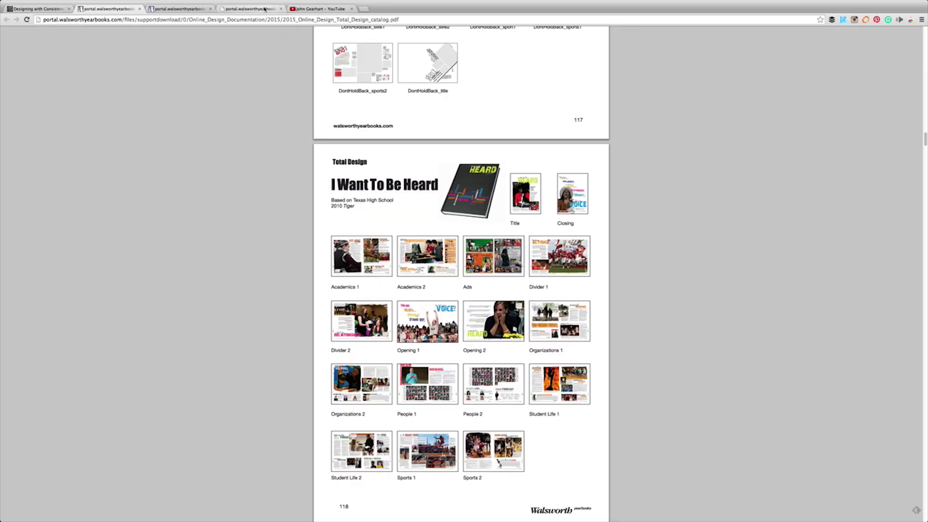
Step: Switch to the YouTube tab showing the Frontier Yearbook Team channel
left_click(315, 9)
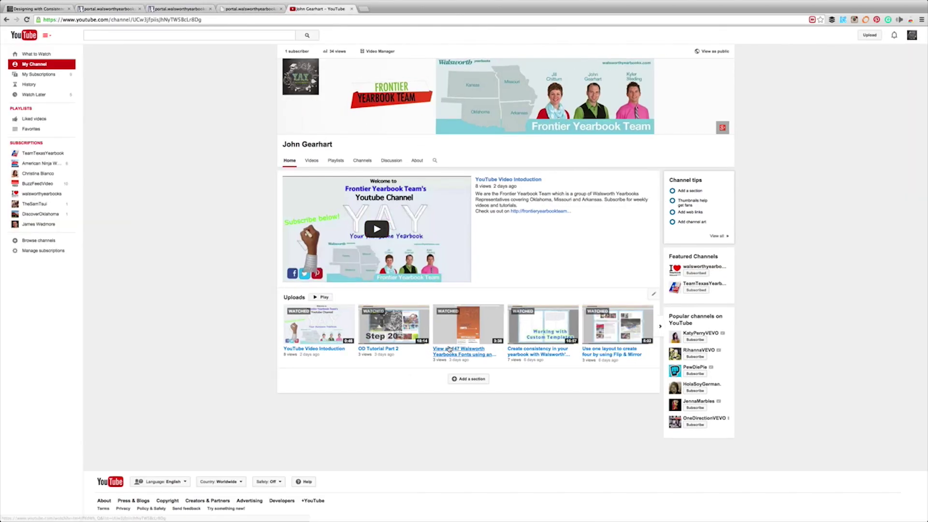